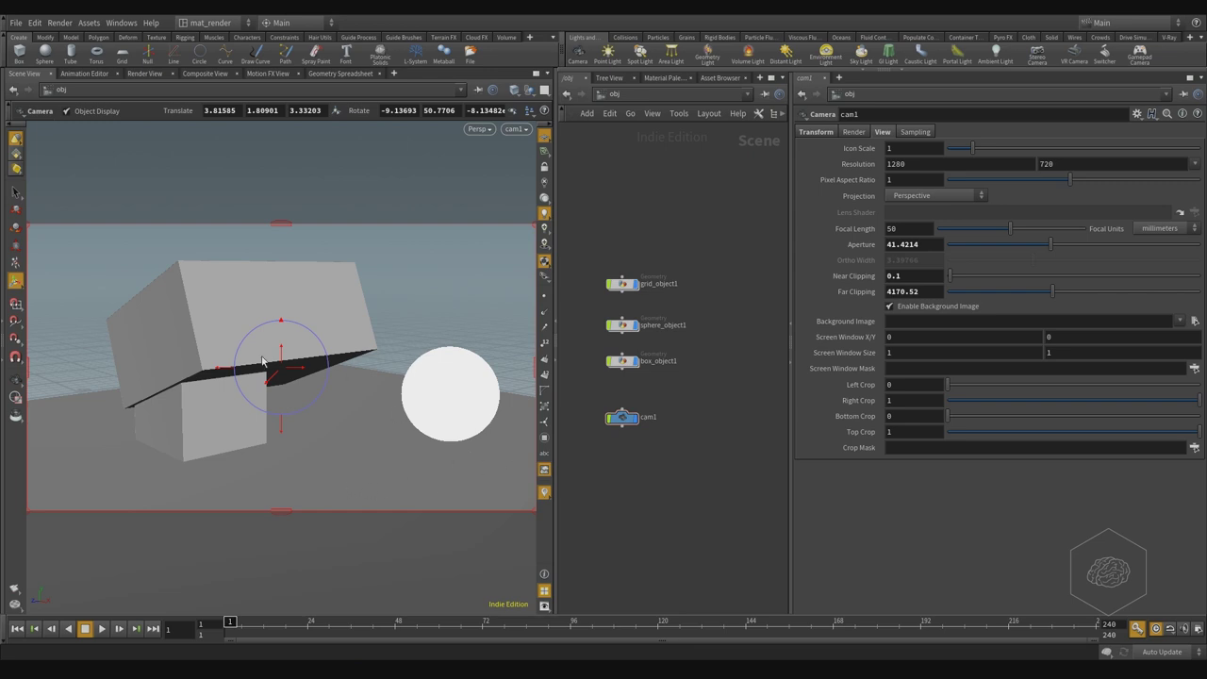
- Reframe the cam1 view to a low angle where the tilted box partly covers the sphere
{"action": "left_click", "coordinate": [320, 314]}
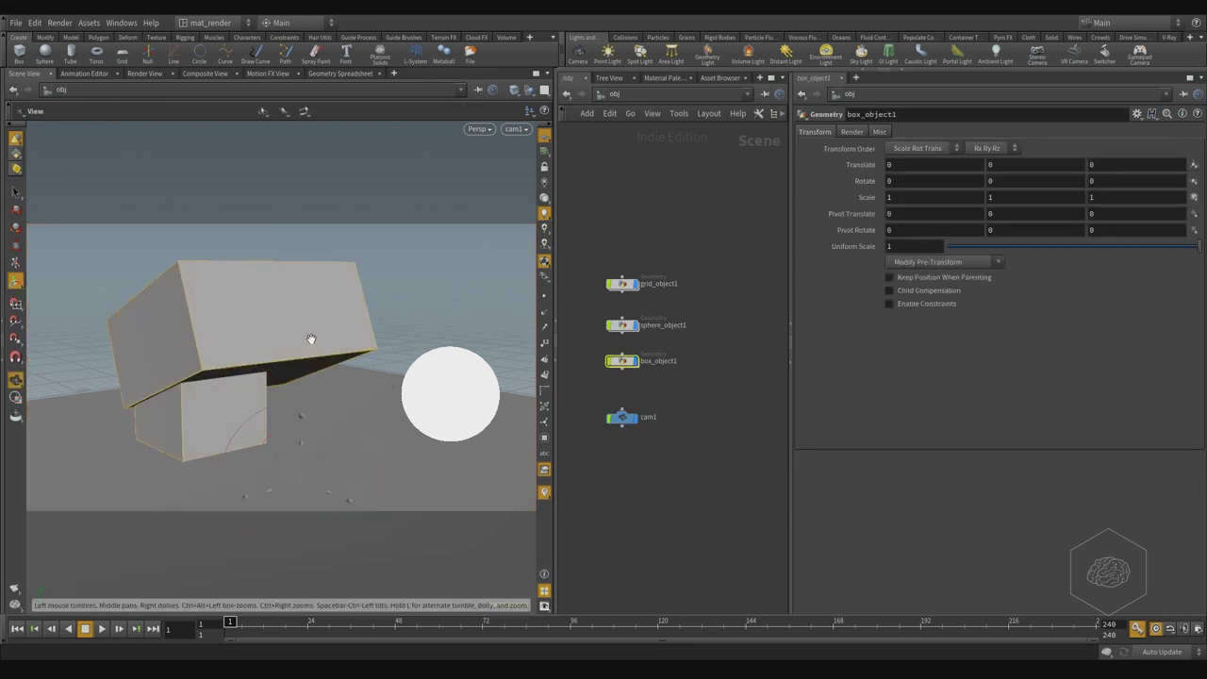
{"action": "left_click_drag", "start_coordinate": [311, 339], "coordinate": [386, 298]}
{"action": "key", "text": "Return"}
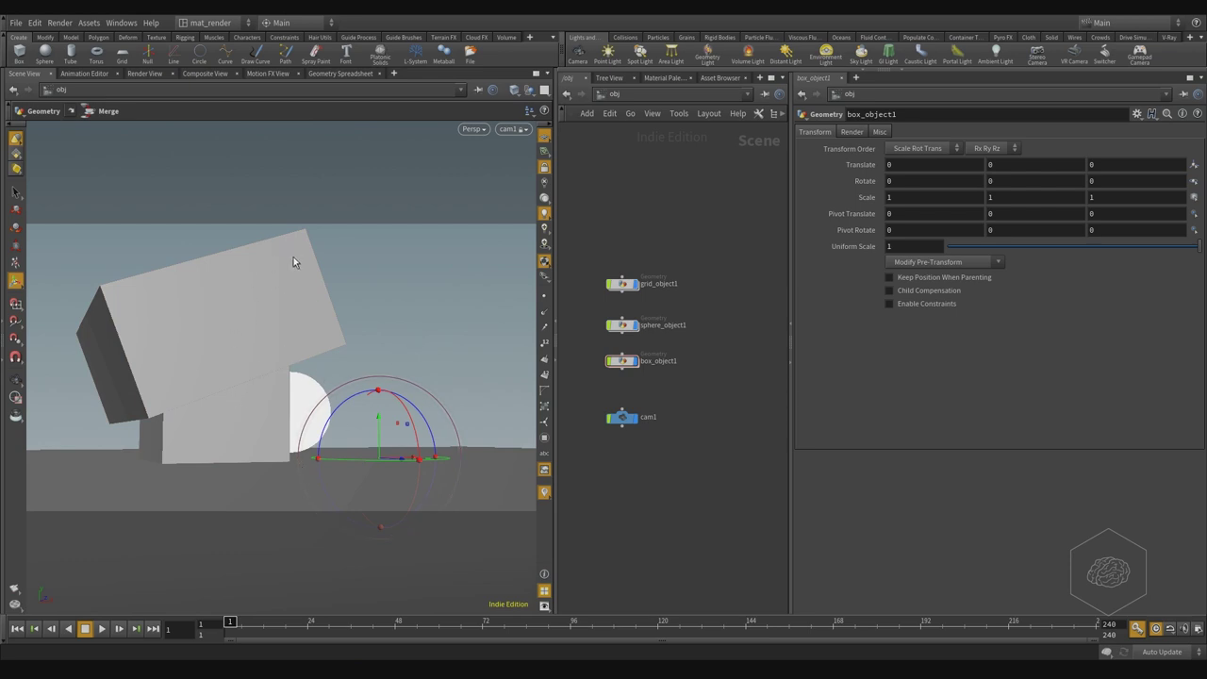
- Unlock the camera from the view and add a sky light with its sun light to the scene
{"action": "left_click", "coordinate": [544, 166]}
{"action": "left_click", "coordinate": [543, 376]}
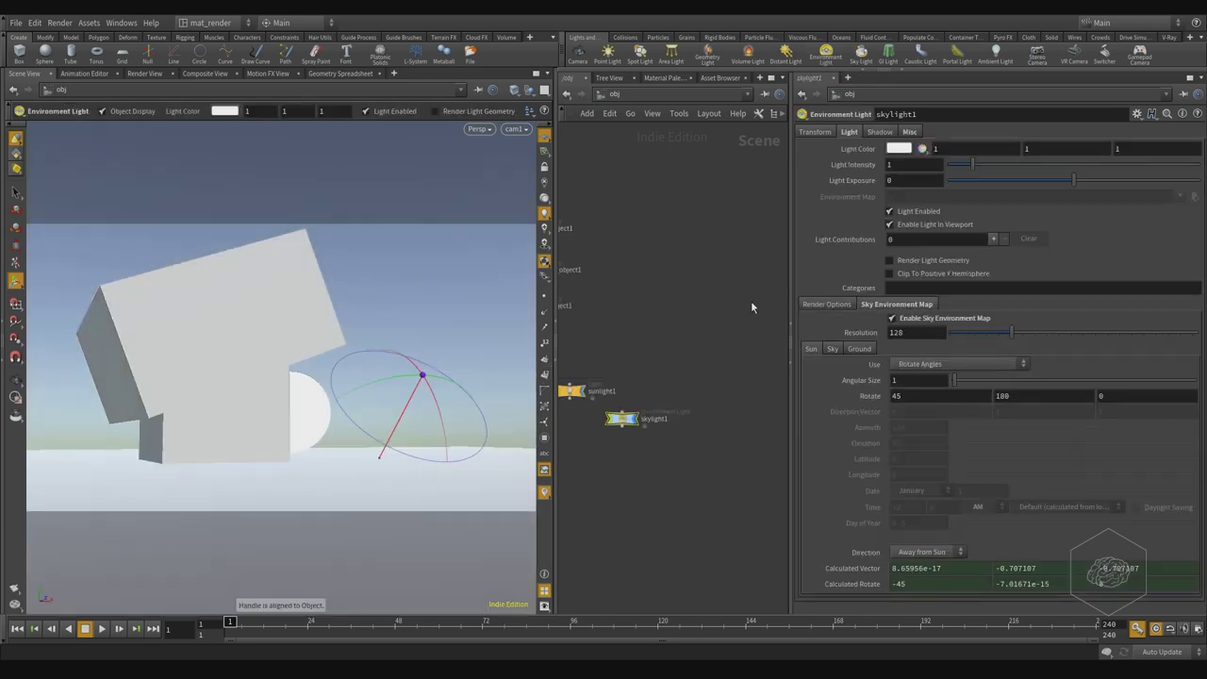
- Go to the mat network and set the mysphere shader's emission color to black
{"action": "left_click", "coordinate": [613, 94]}
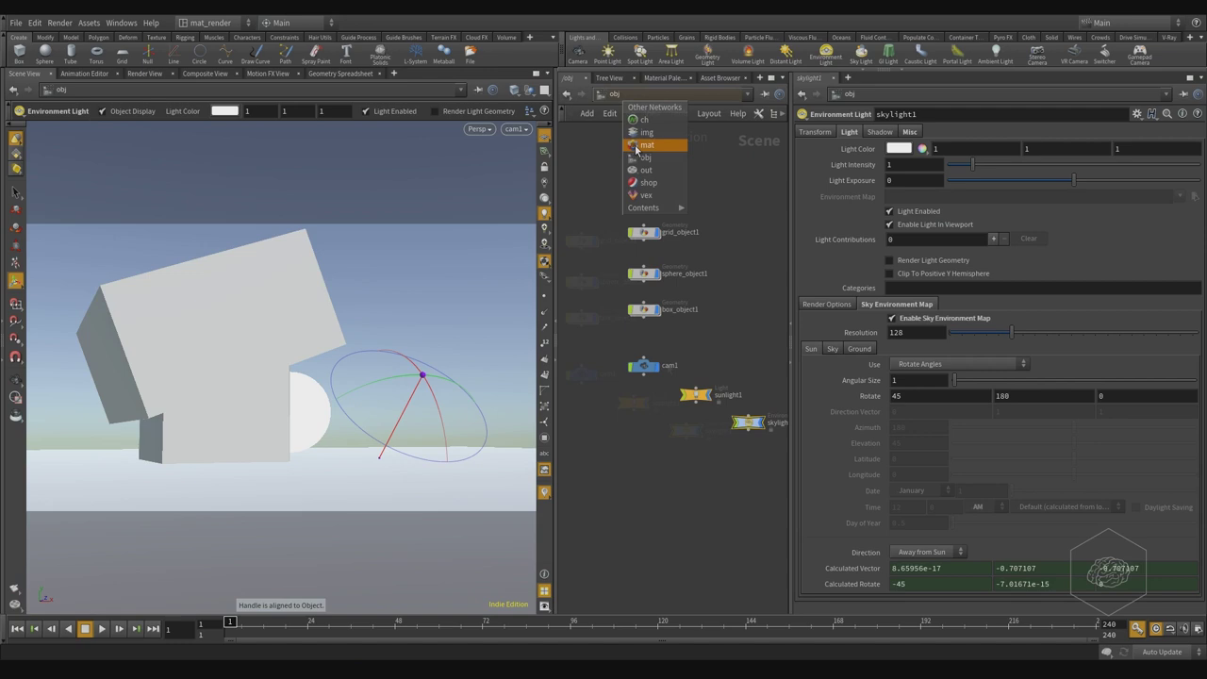
{"action": "left_click", "coordinate": [651, 130]}
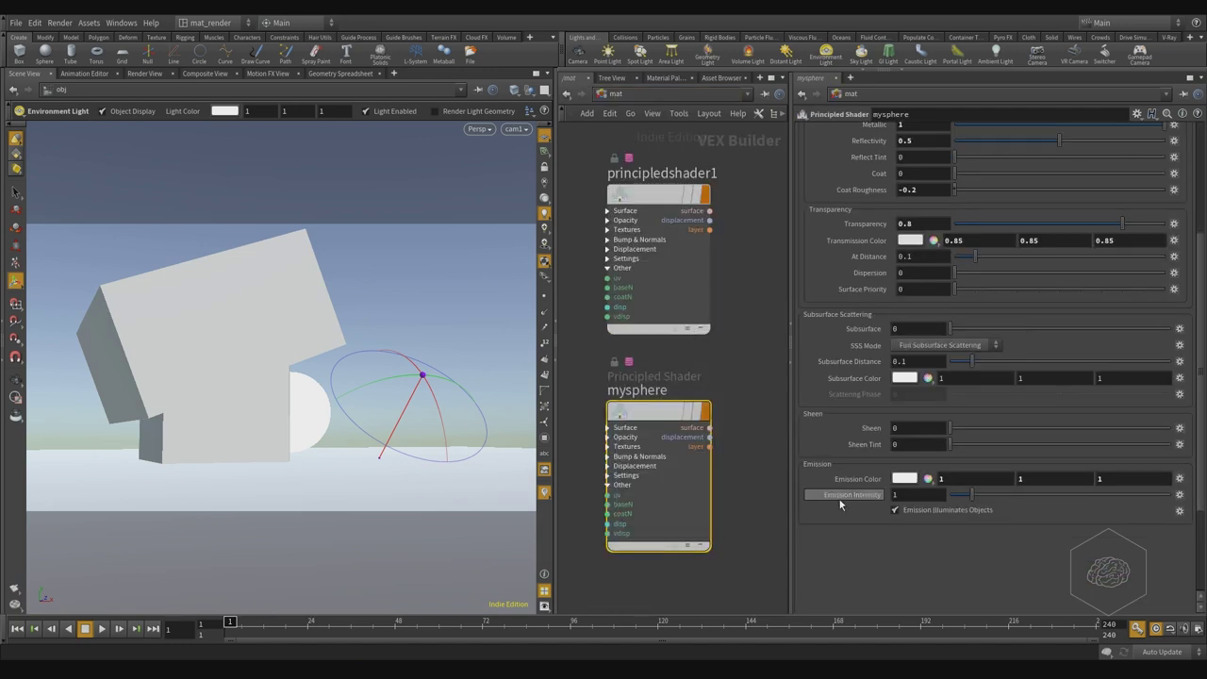
{"action": "right_click", "coordinate": [909, 480]}
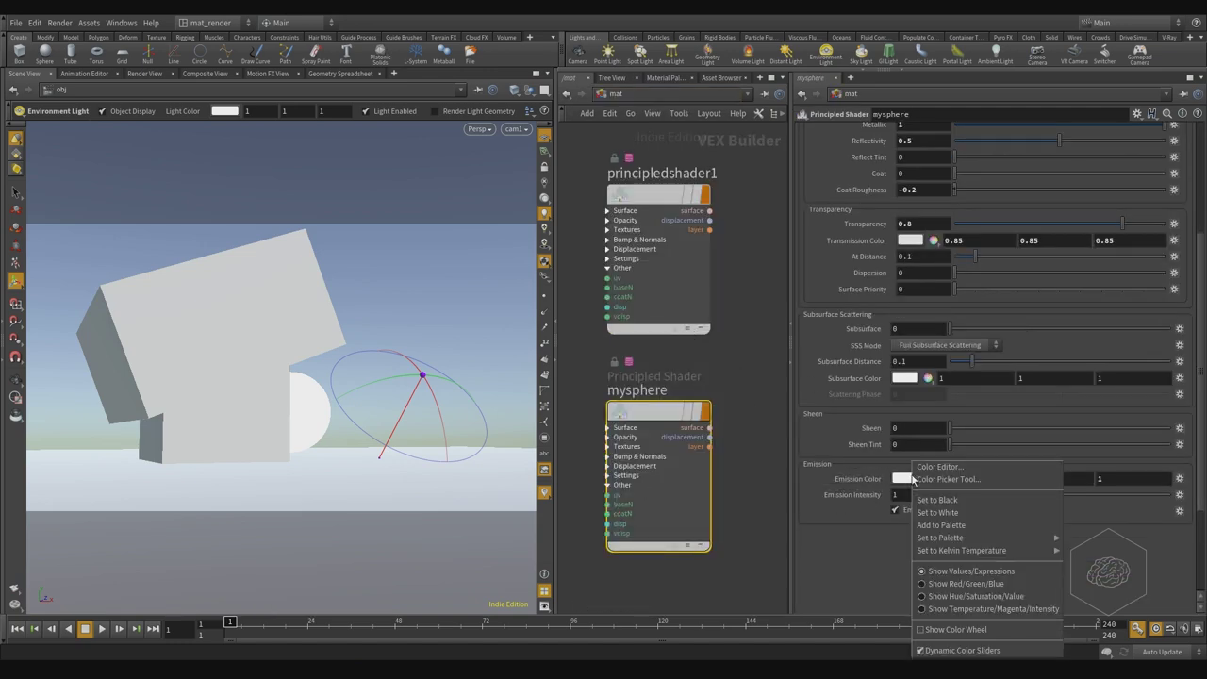
{"action": "left_click", "coordinate": [971, 501]}
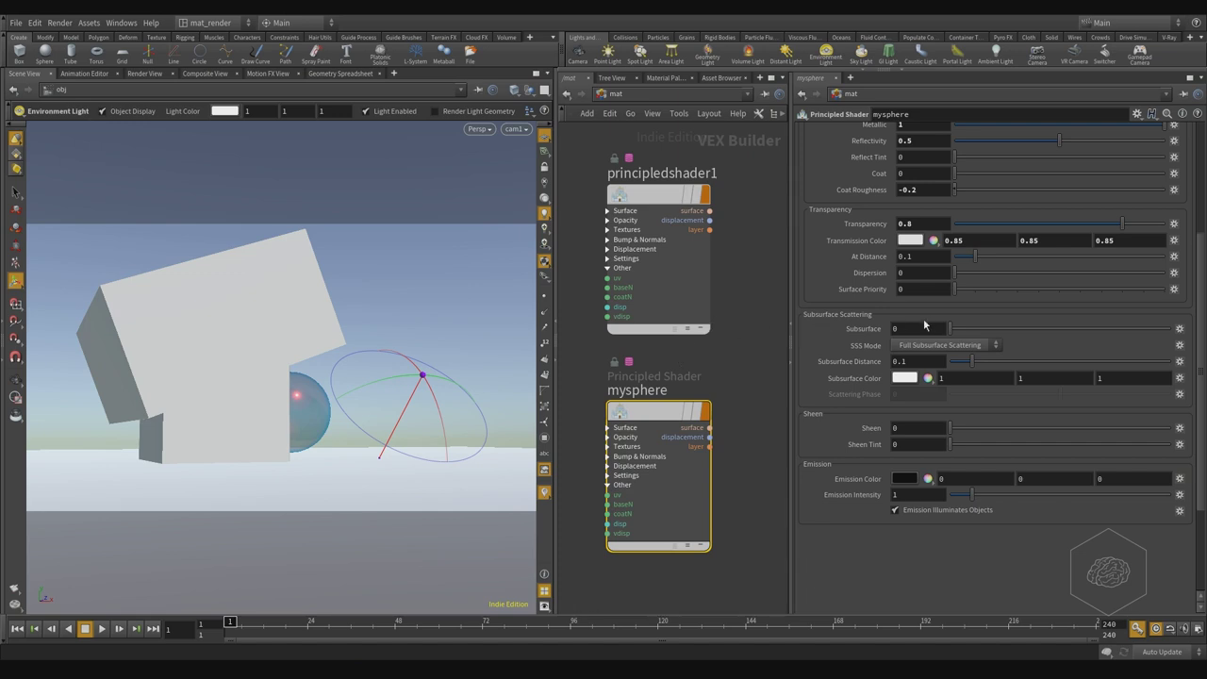
- Set the mysphere shader's transparency to 0
{"action": "left_click", "coordinate": [938, 225]}
{"action": "type", "text": "1"}
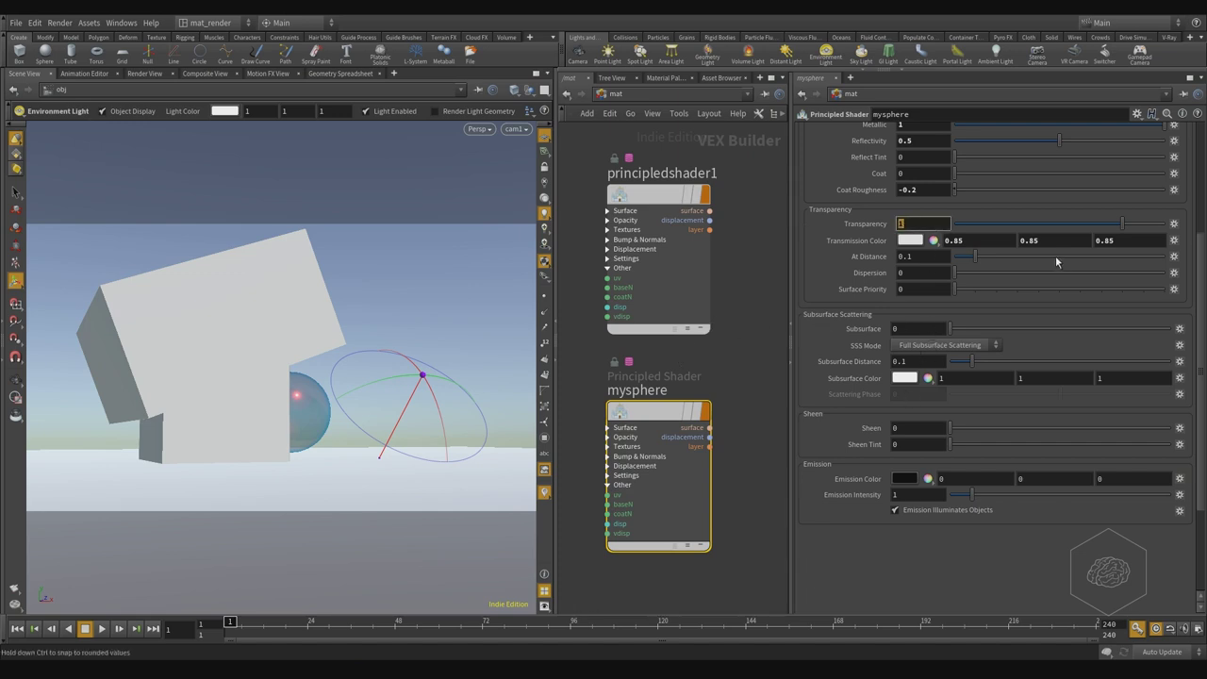
{"action": "key", "text": "BackSpace"}
{"action": "type", "text": "0"}
{"action": "key", "text": "Return"}
- Set the mysphere shader's metallic value to 0.5 and its reflectivity to 0.25
{"action": "scroll", "coordinate": [1044, 253], "scroll_direction": "up", "scroll_amount": 4}
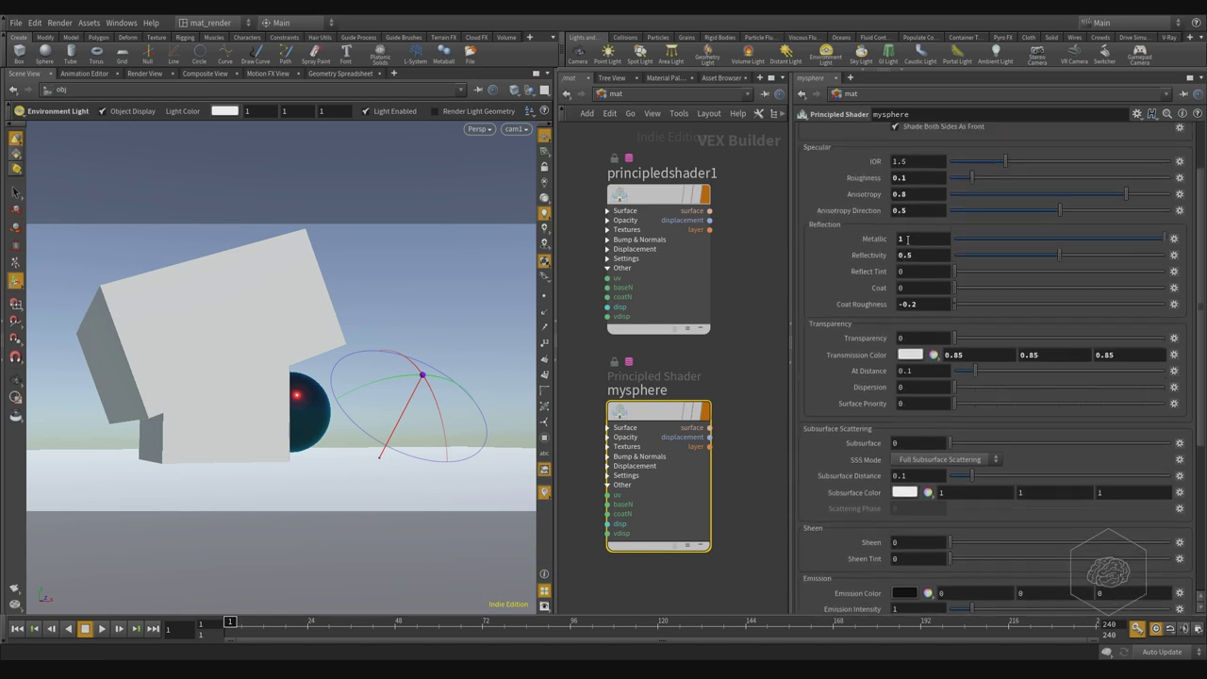
{"action": "type", "text": "0.5"}
{"action": "key", "text": "Return"}
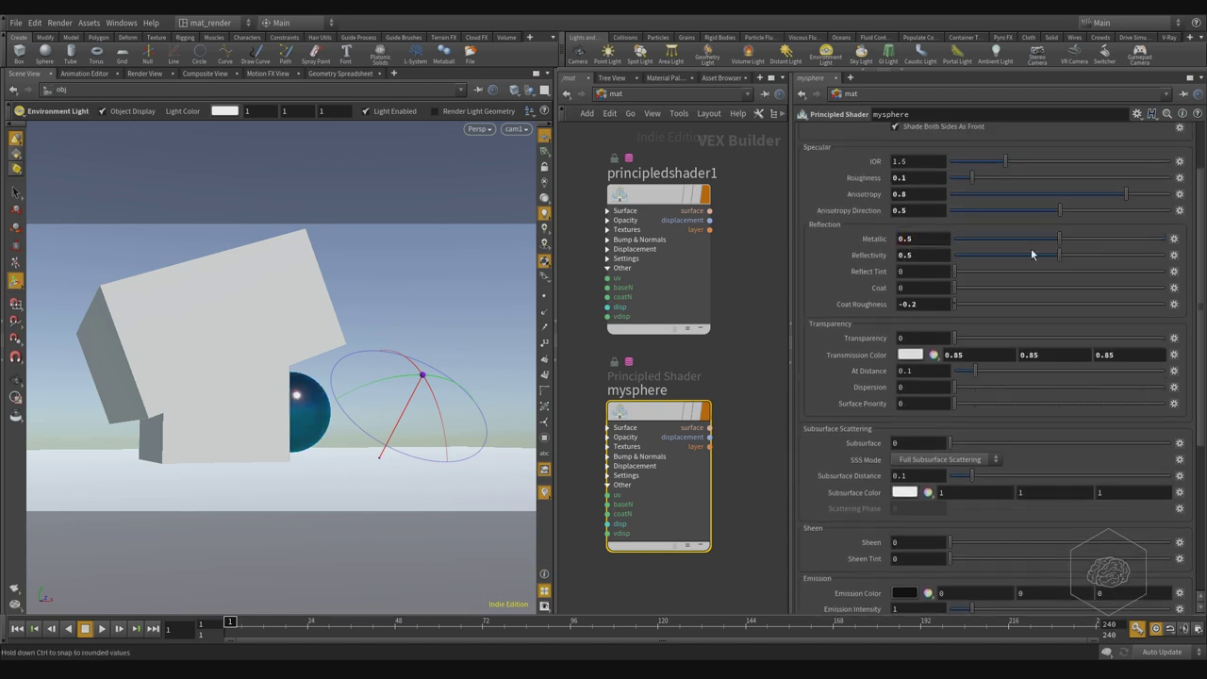
{"action": "left_click", "coordinate": [914, 255]}
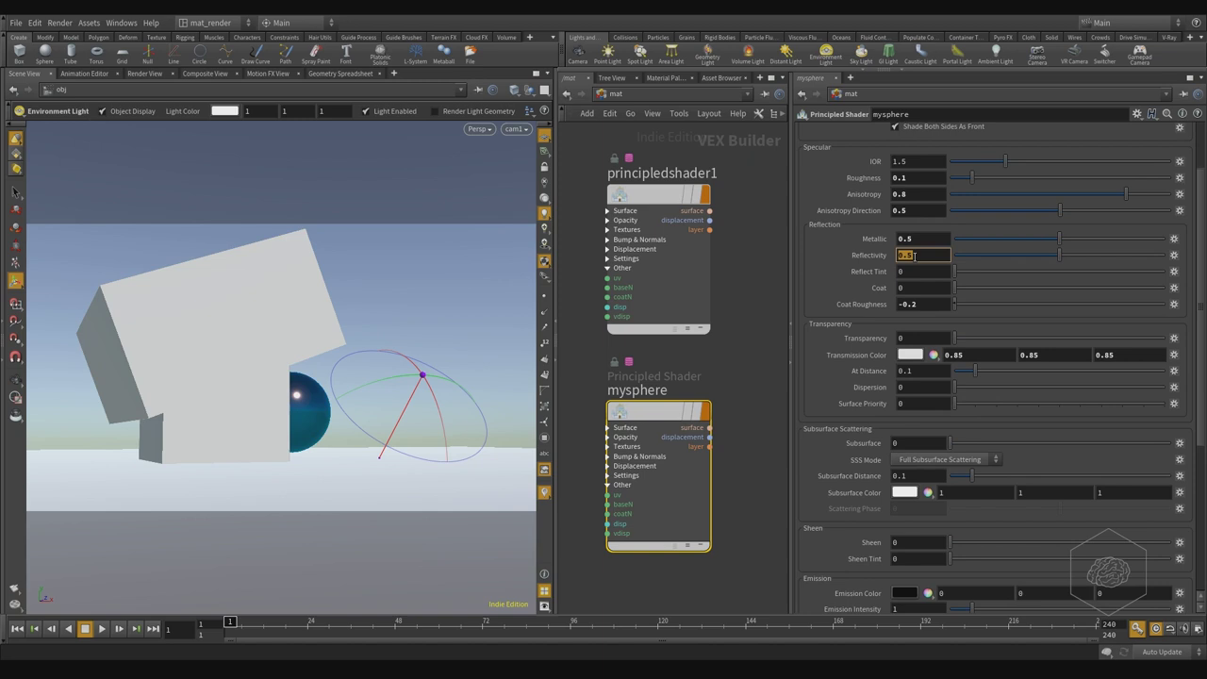
{"action": "type", "text": "0.25"}
{"action": "key", "text": "Return"}
- Return to the obj network and place the skylight1 node below the sunlight1 node
{"action": "left_click", "coordinate": [717, 344]}
{"action": "left_click", "coordinate": [657, 95]}
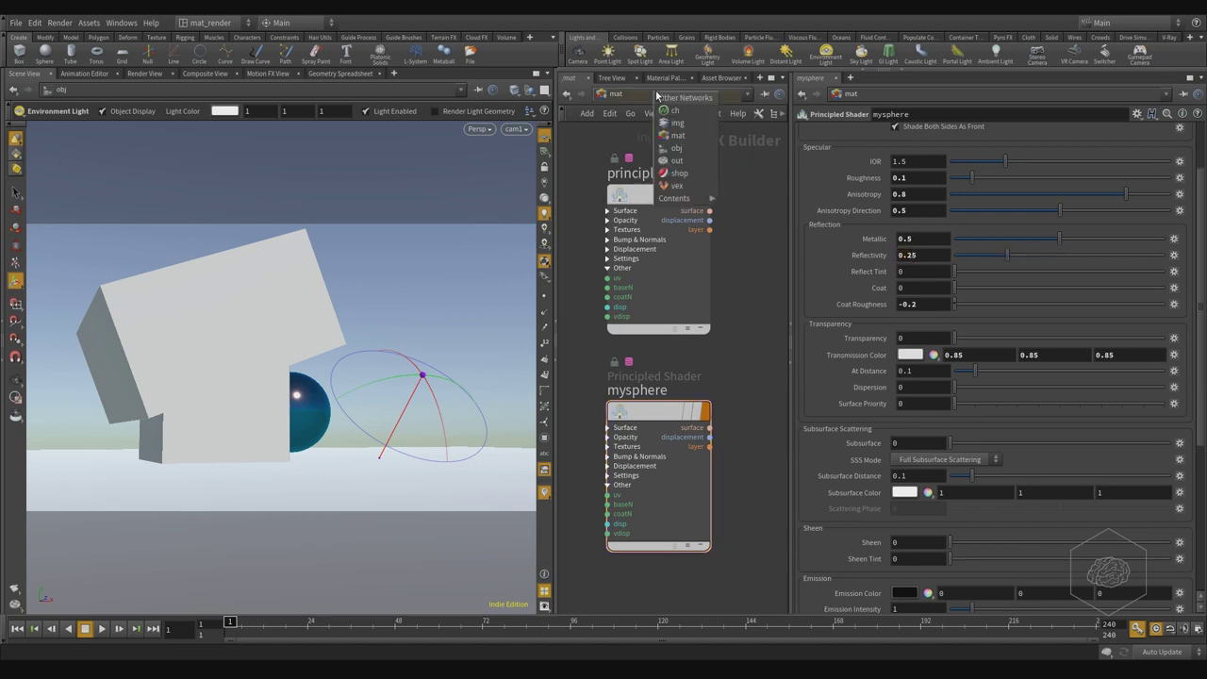
{"action": "left_click", "coordinate": [675, 149]}
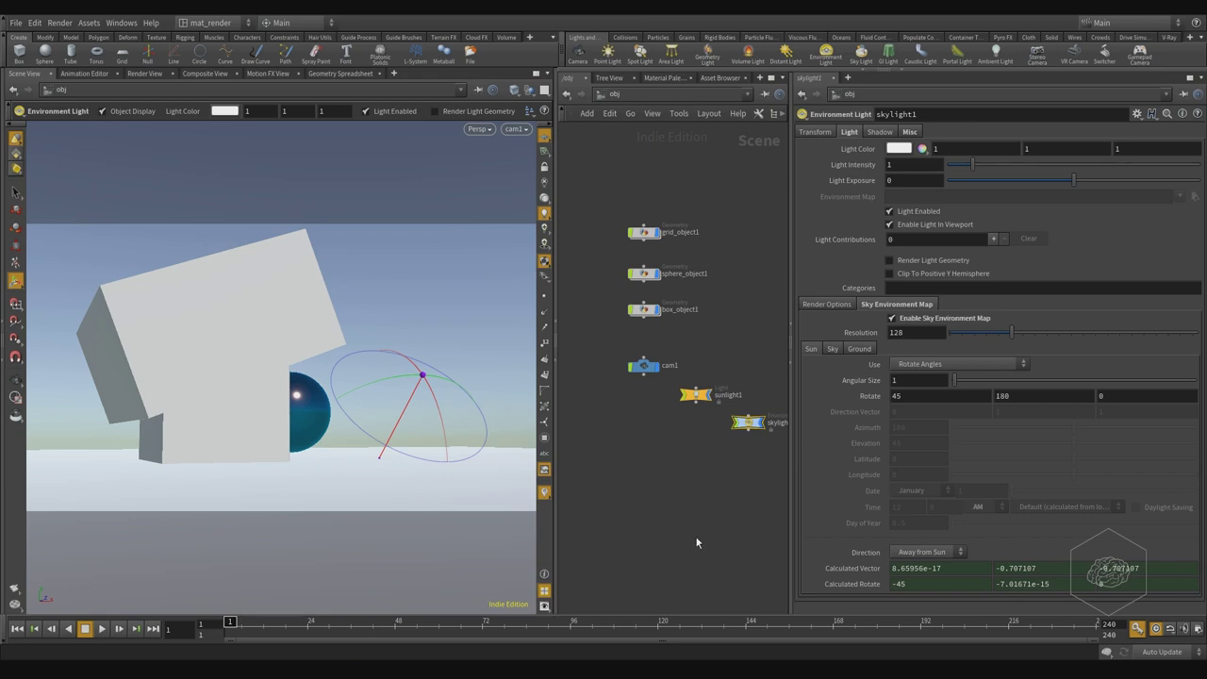
{"action": "middle_click_drag", "start_coordinate": [687, 474], "coordinate": [628, 456]}
{"action": "left_click_drag", "start_coordinate": [689, 401], "coordinate": [631, 424]}
{"action": "key", "text": "u"}
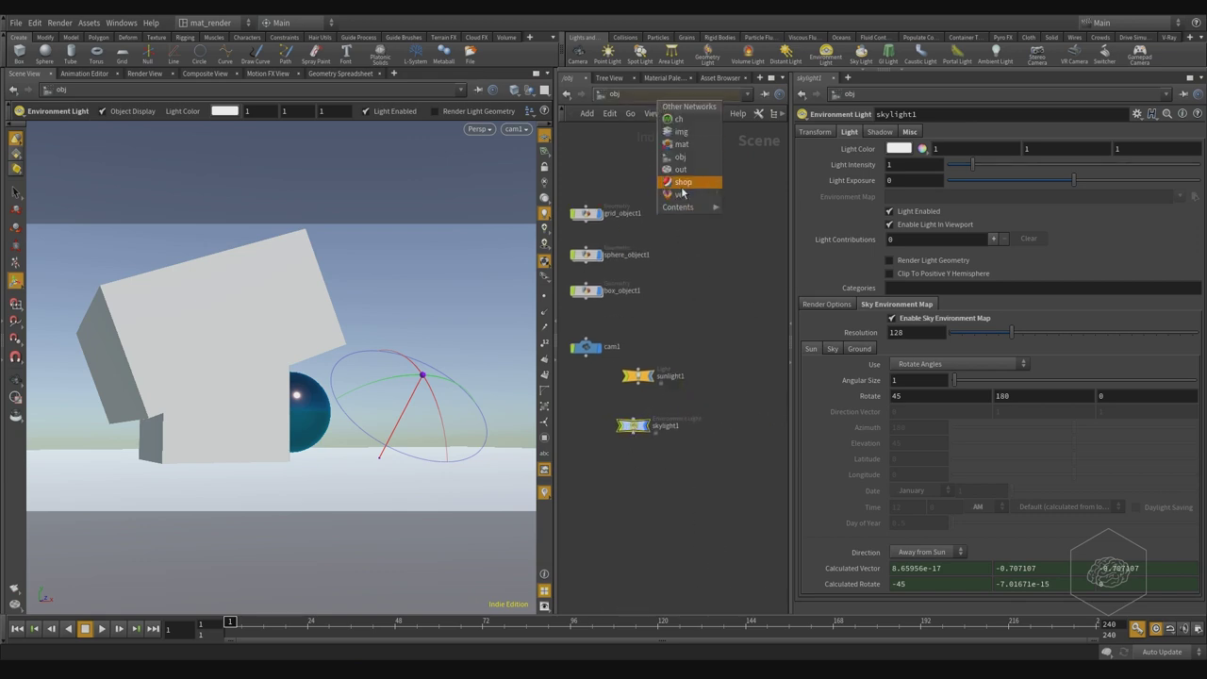
- Go to the out network, render the full scene with mantra1 to MPlay, and minimize the finished render
{"action": "left_click", "coordinate": [717, 173]}
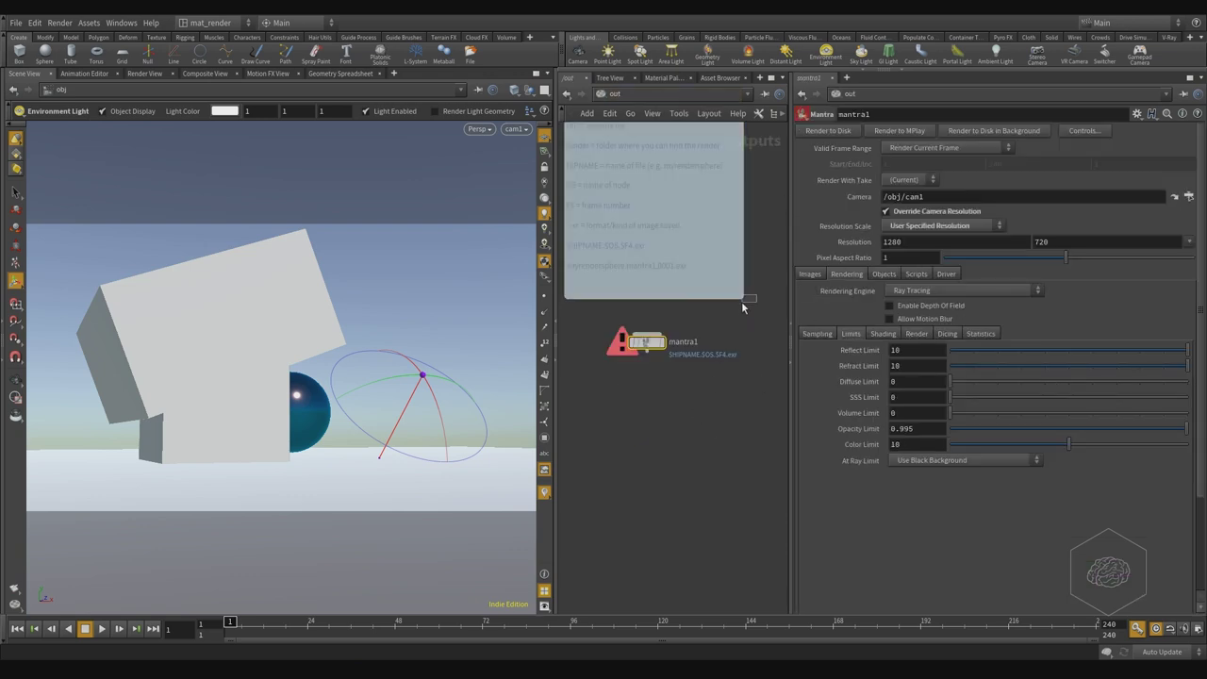
{"action": "left_click", "coordinate": [886, 132]}
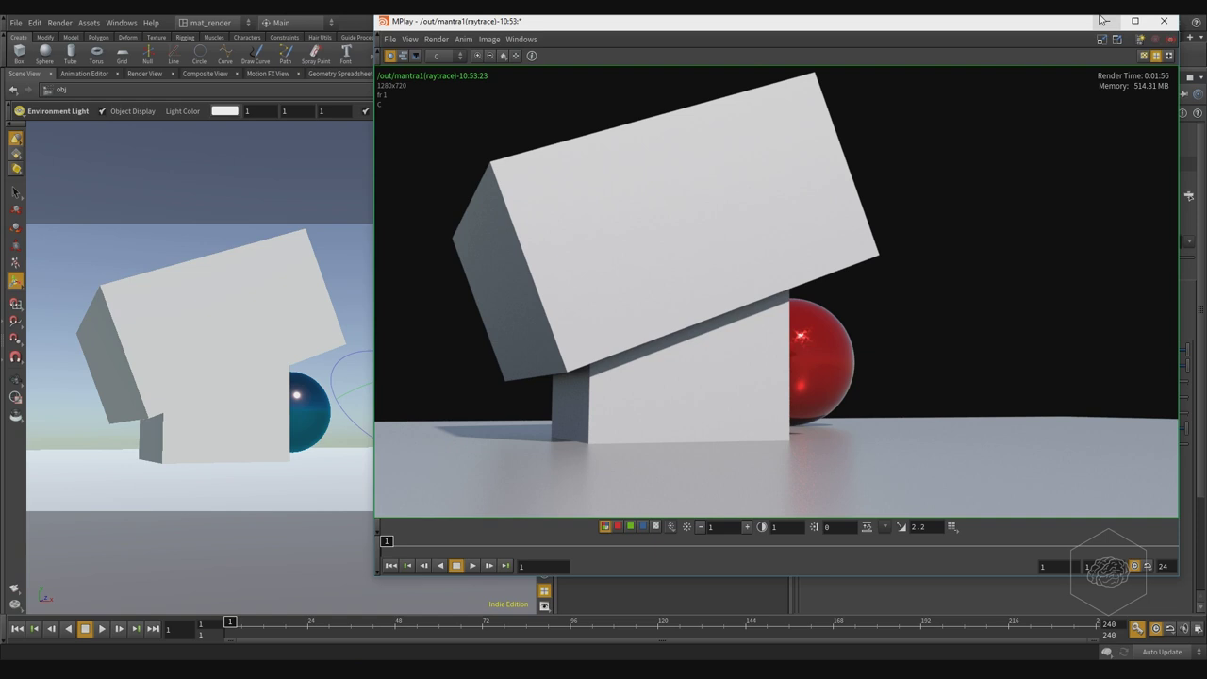
{"action": "left_click", "coordinate": [1105, 22]}
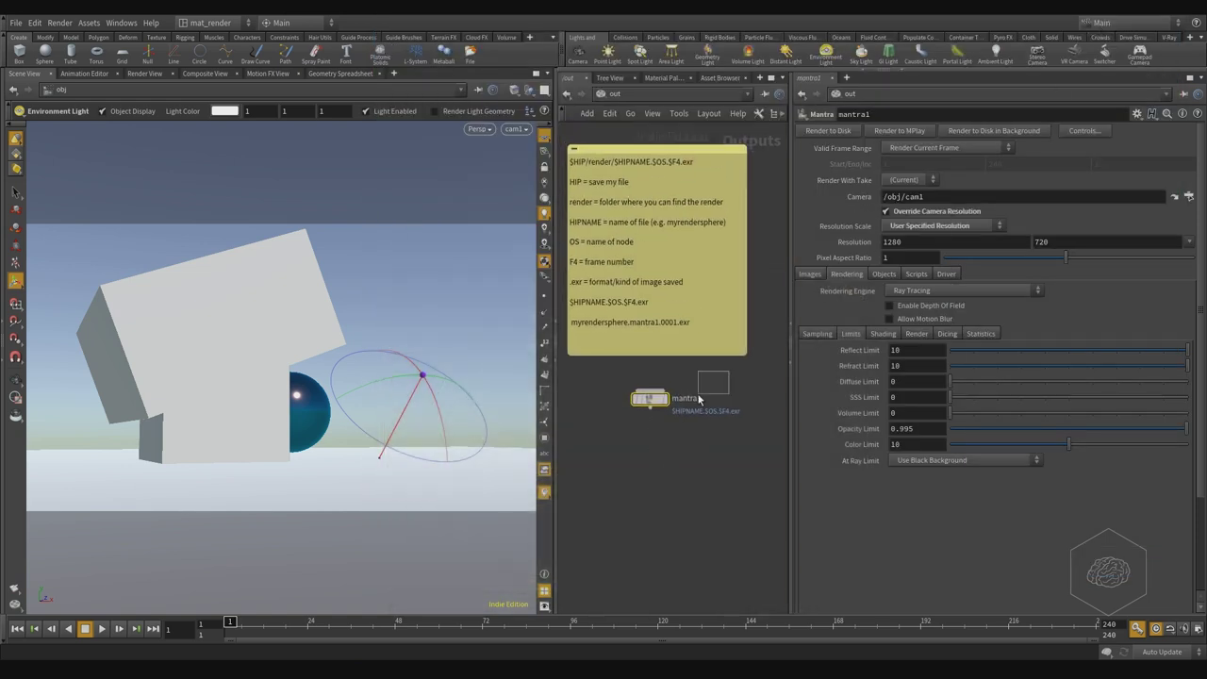
- Clear mantra1's candidate objects, render to MPlay with no objects, and minimize the render window
{"action": "left_click", "coordinate": [883, 275]}
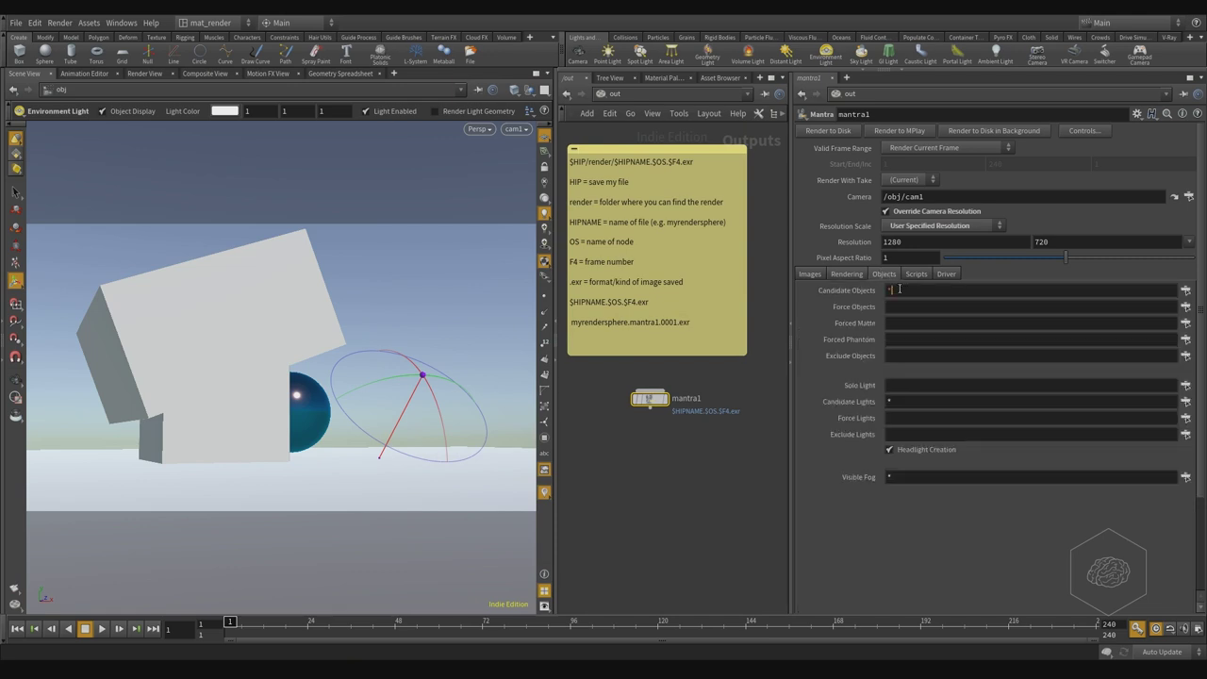
{"action": "double_click", "coordinate": [899, 290]}
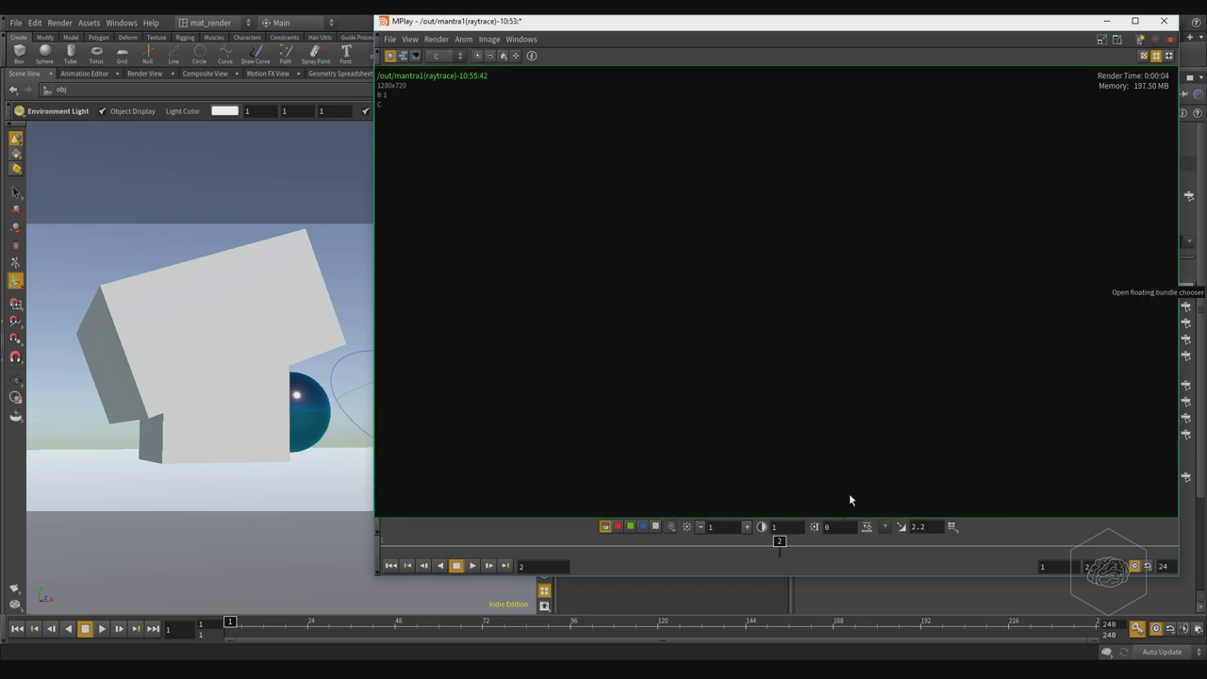
{"action": "left_click", "coordinate": [1106, 21]}
- Set mantra1's candidate objects to sphere_object1 only and render it to MPlay
{"action": "left_click", "coordinate": [1185, 290]}
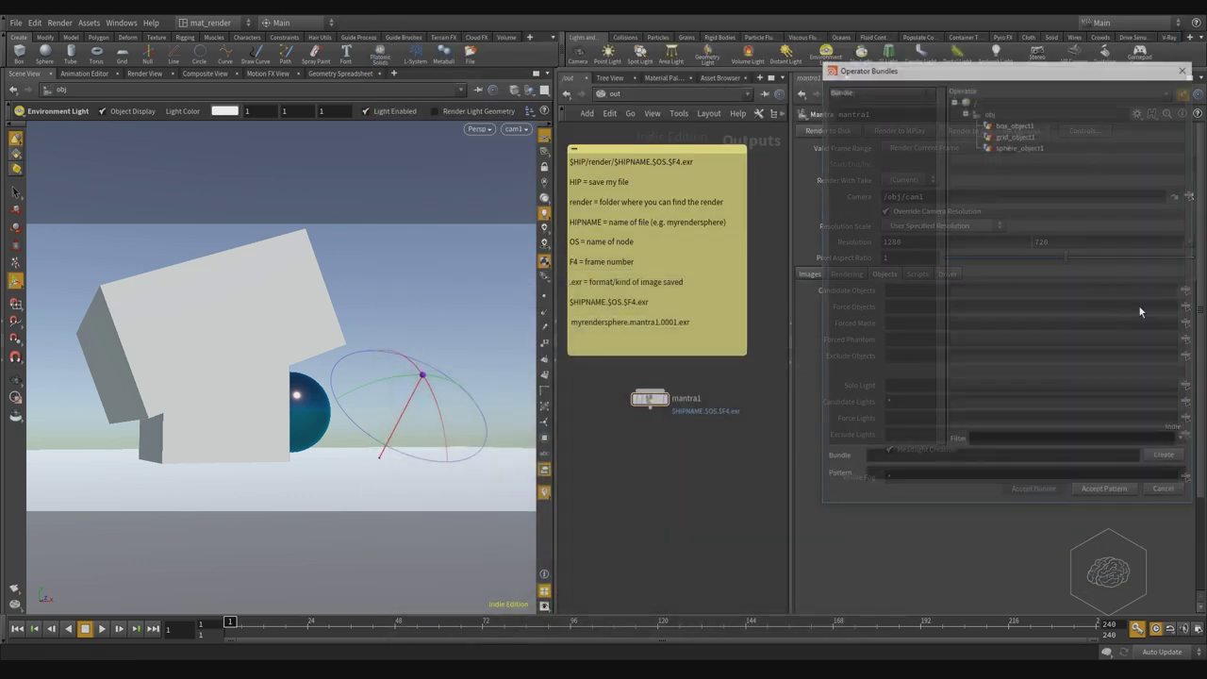
{"action": "left_click", "coordinate": [1007, 148]}
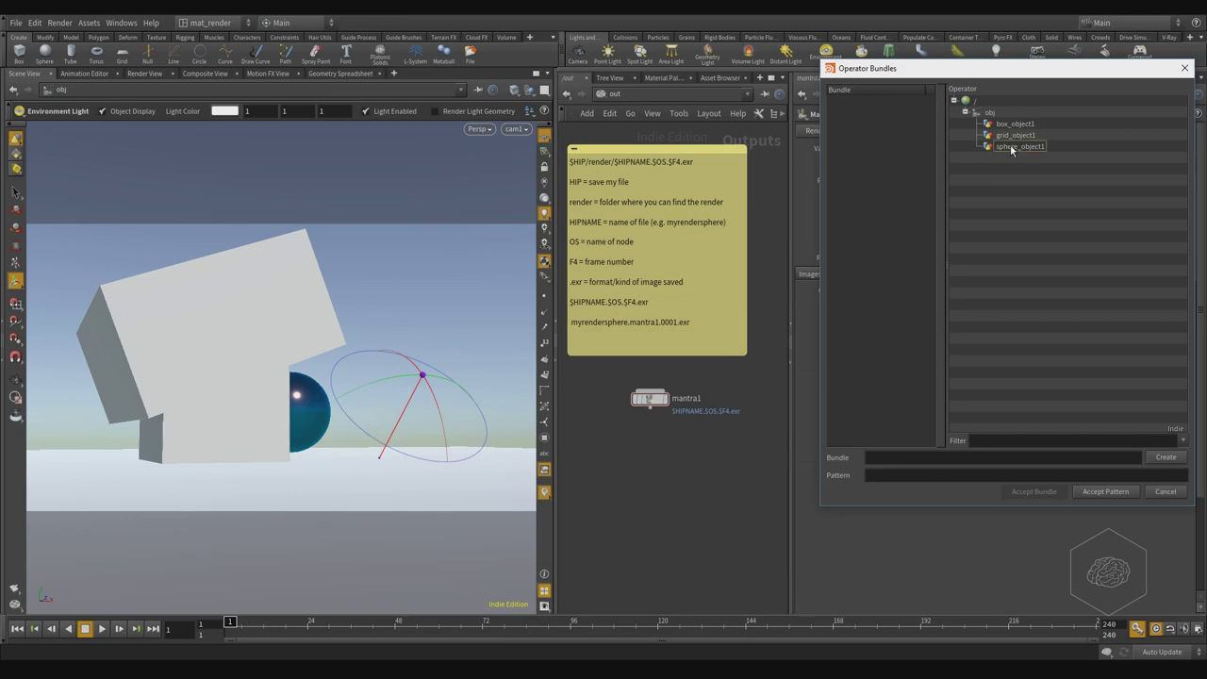
{"action": "left_click", "coordinate": [1111, 494]}
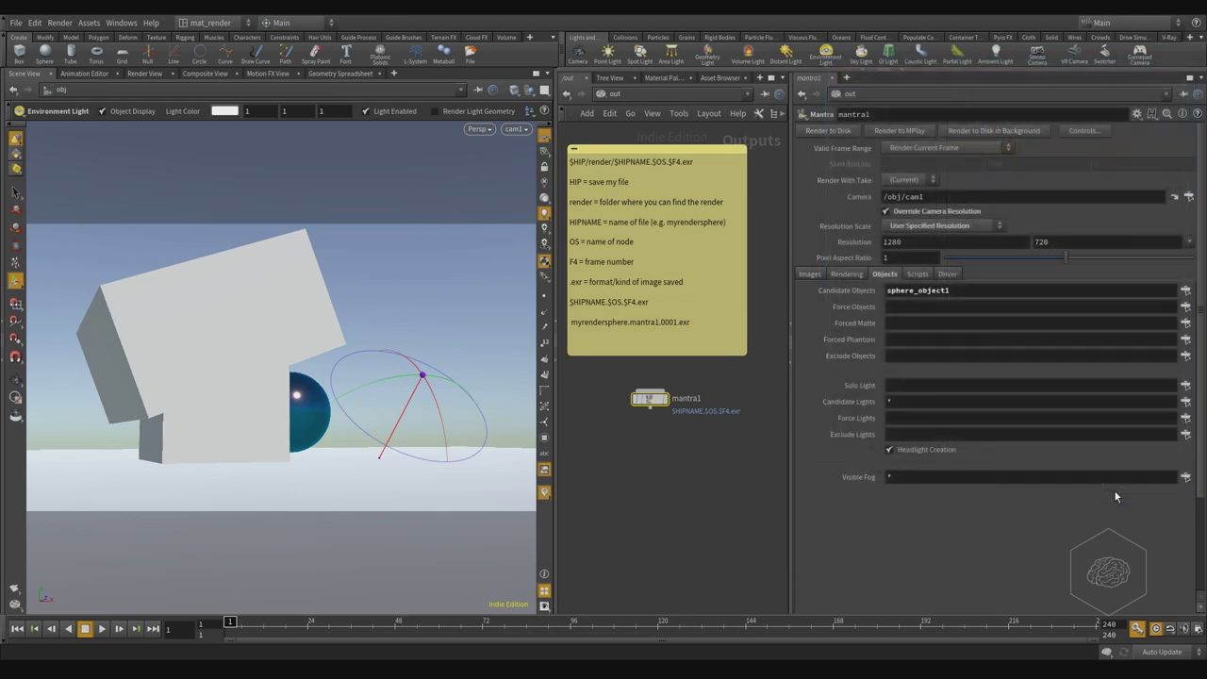
{"action": "left_click", "coordinate": [925, 134]}
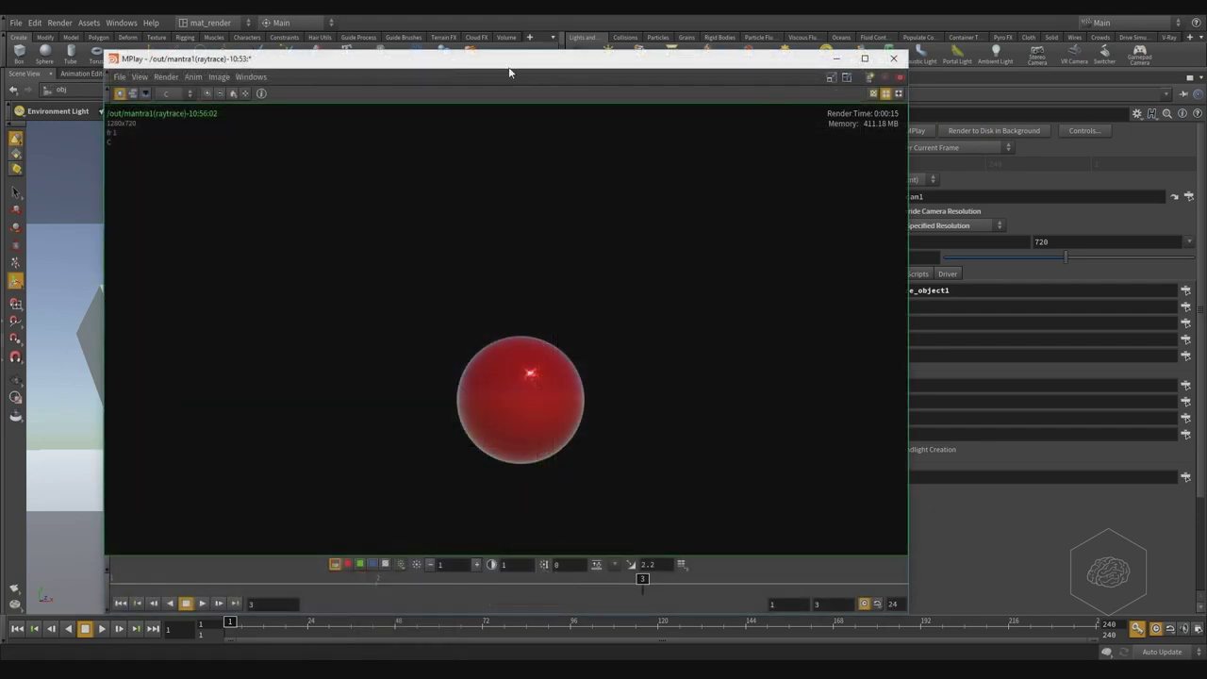
- Compare the full-scene render in frame 1 with the sphere-only render in frame 3, and minimize the render window
{"action": "left_click_drag", "start_coordinate": [510, 70], "coordinate": [687, 52]}
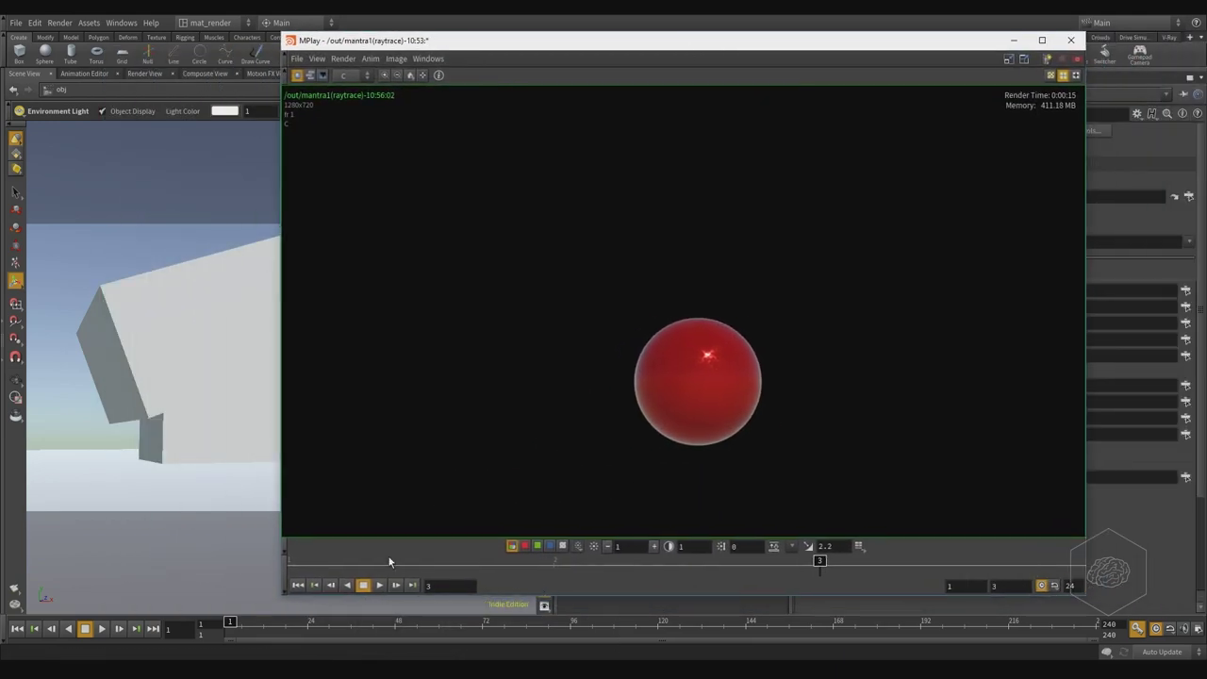
{"action": "left_click", "coordinate": [332, 560]}
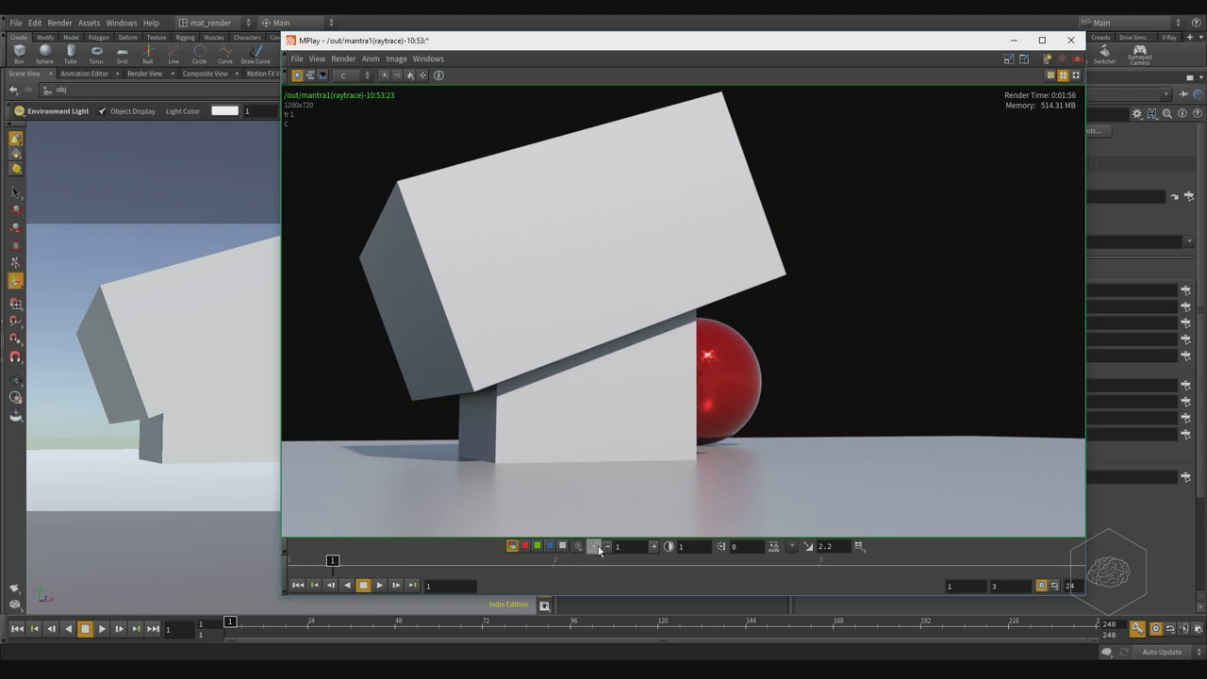
{"action": "left_click", "coordinate": [818, 560]}
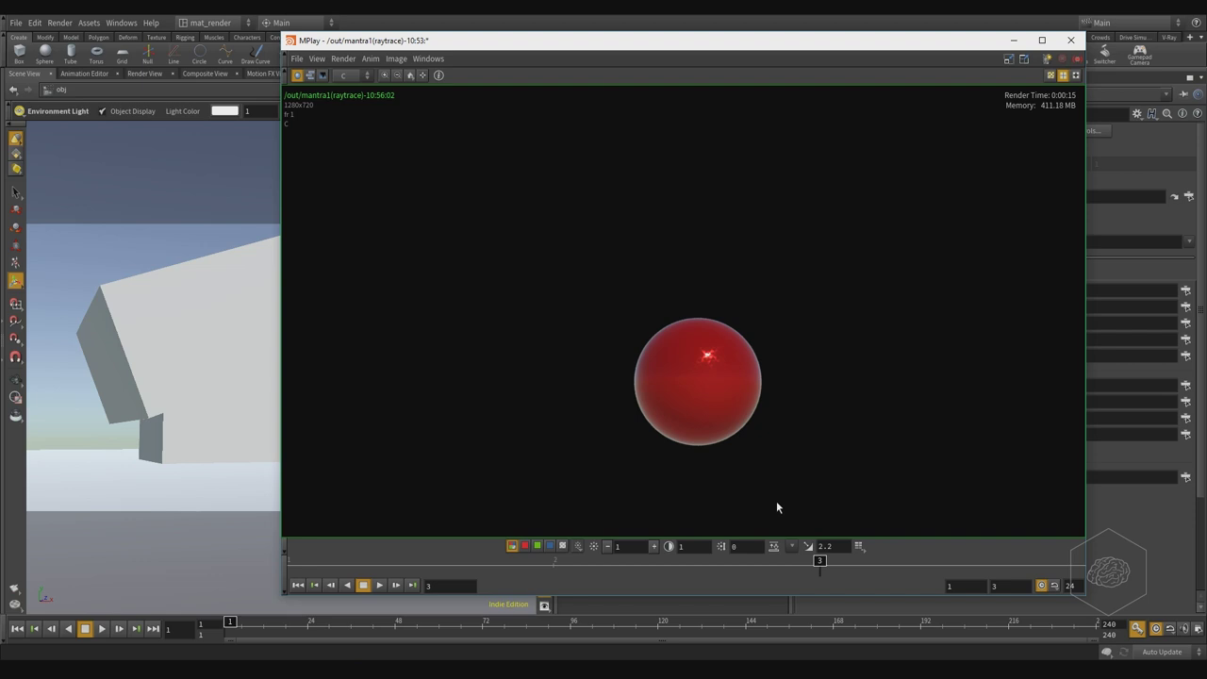
{"action": "left_click", "coordinate": [489, 562]}
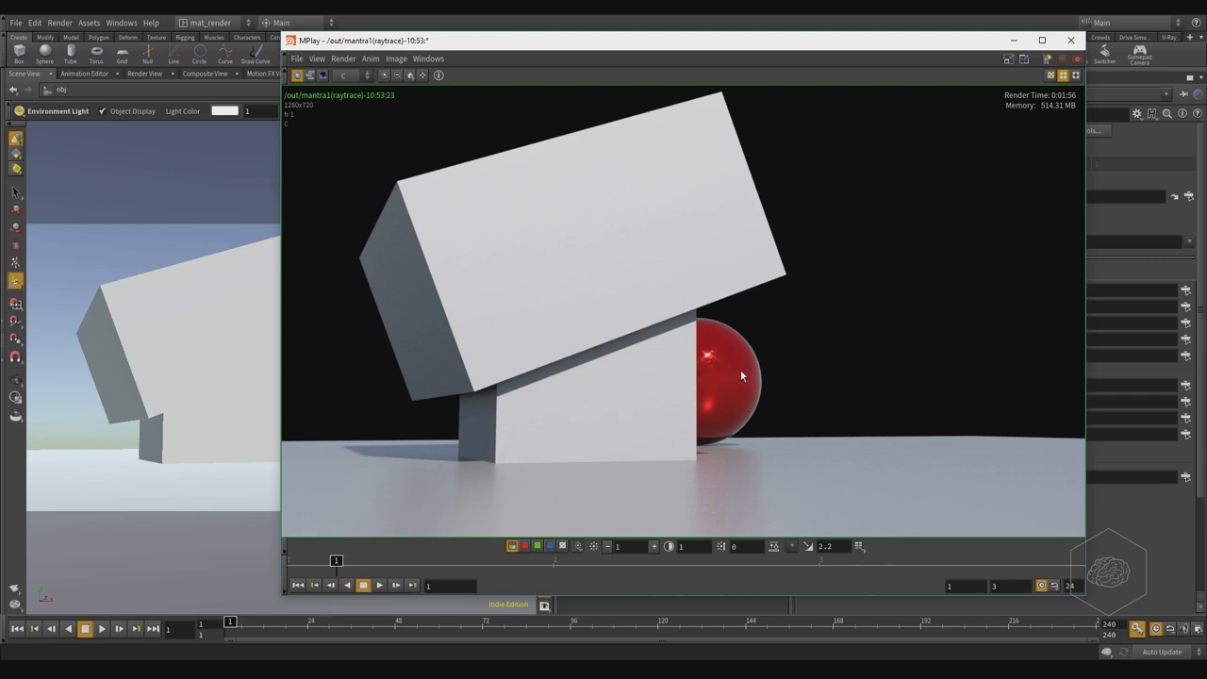
{"action": "left_click", "coordinate": [1013, 39]}
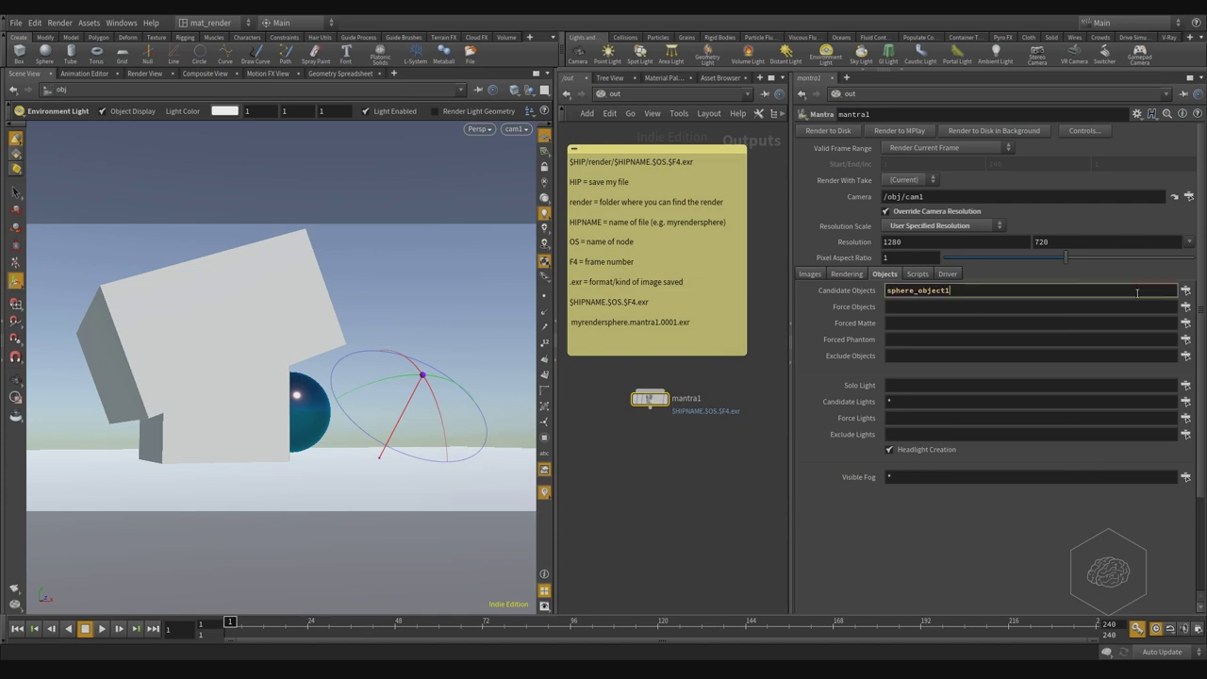
- Change mantra1's candidate objects to grid_object1 only
{"action": "left_click", "coordinate": [1185, 290]}
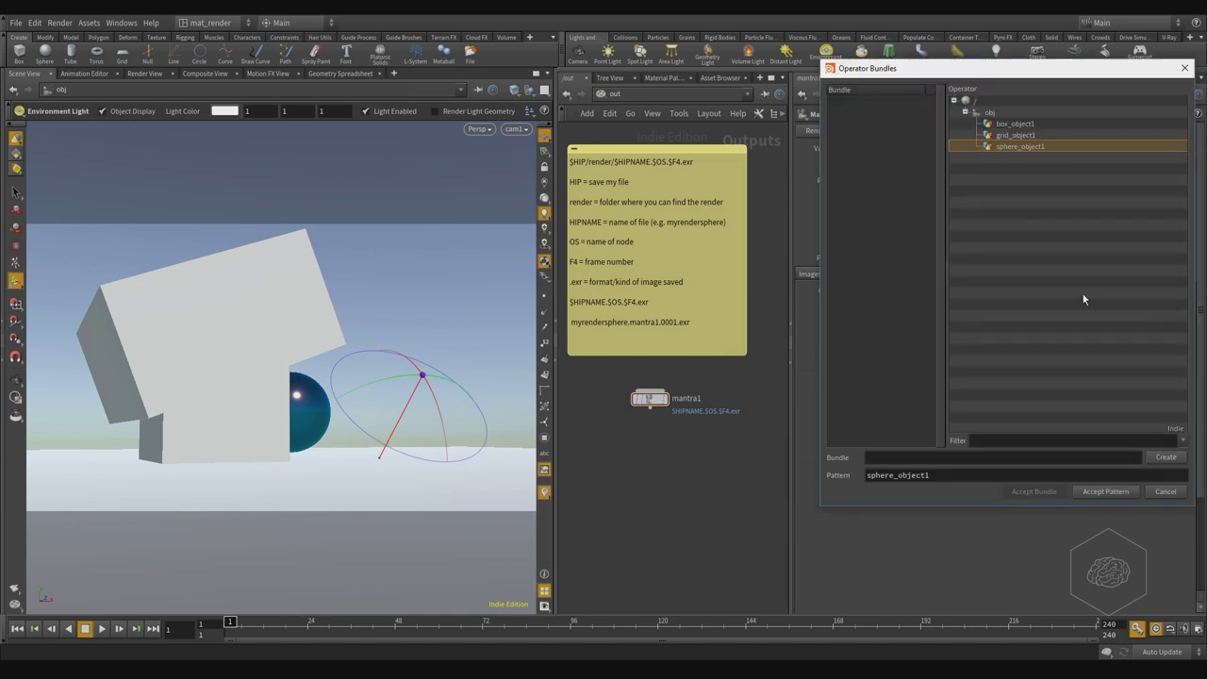
{"action": "left_click", "coordinate": [1026, 136]}
{"action": "left_click", "coordinate": [1115, 488]}
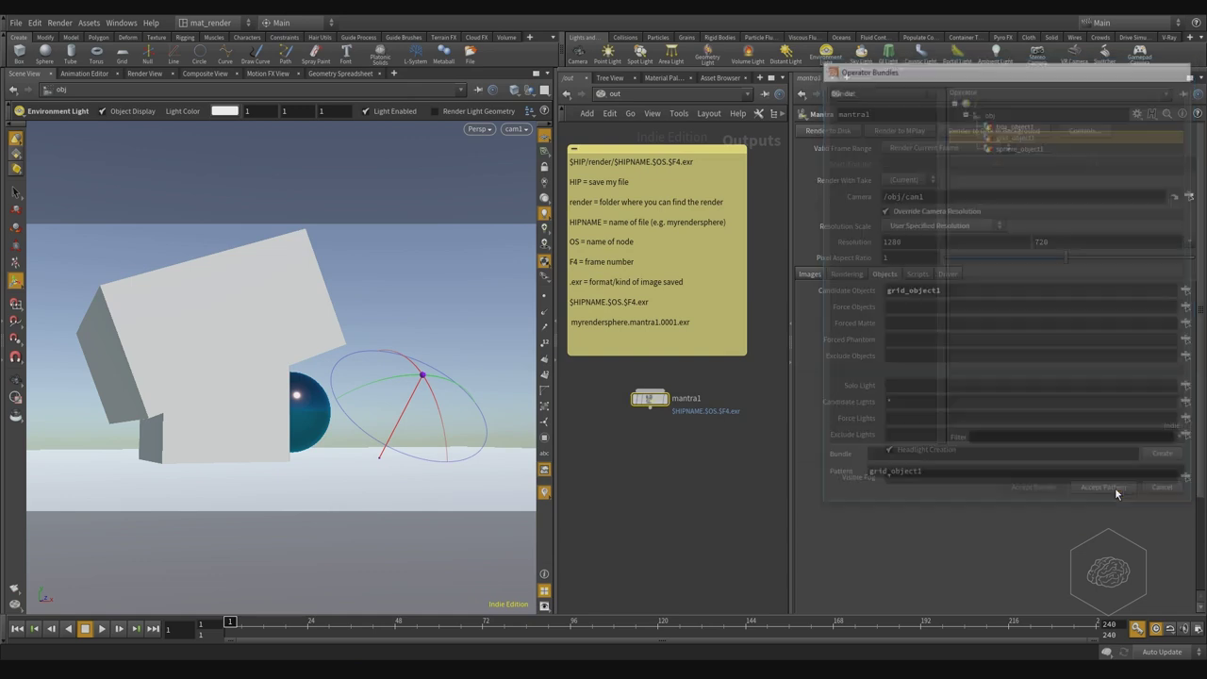
- Set mantra1's candidate objects to both sphere_object1 and grid_object1 and render them to MPlay
{"action": "left_click", "coordinate": [1186, 291]}
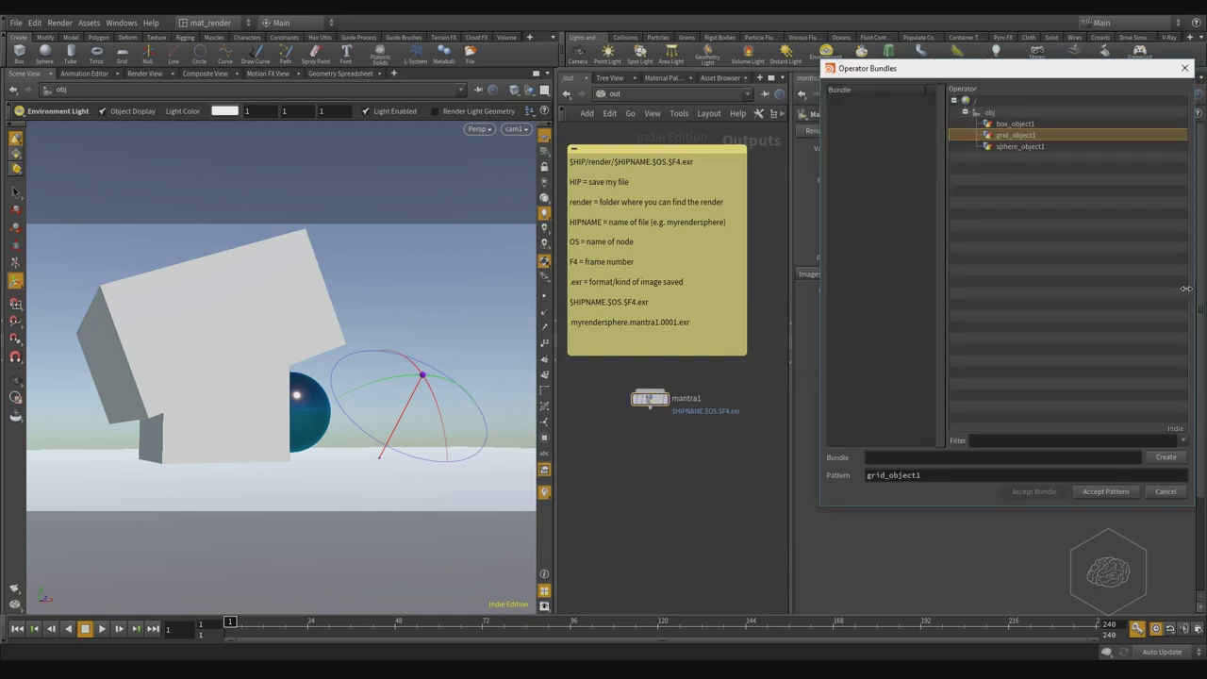
{"action": "left_click", "coordinate": [1027, 148]}
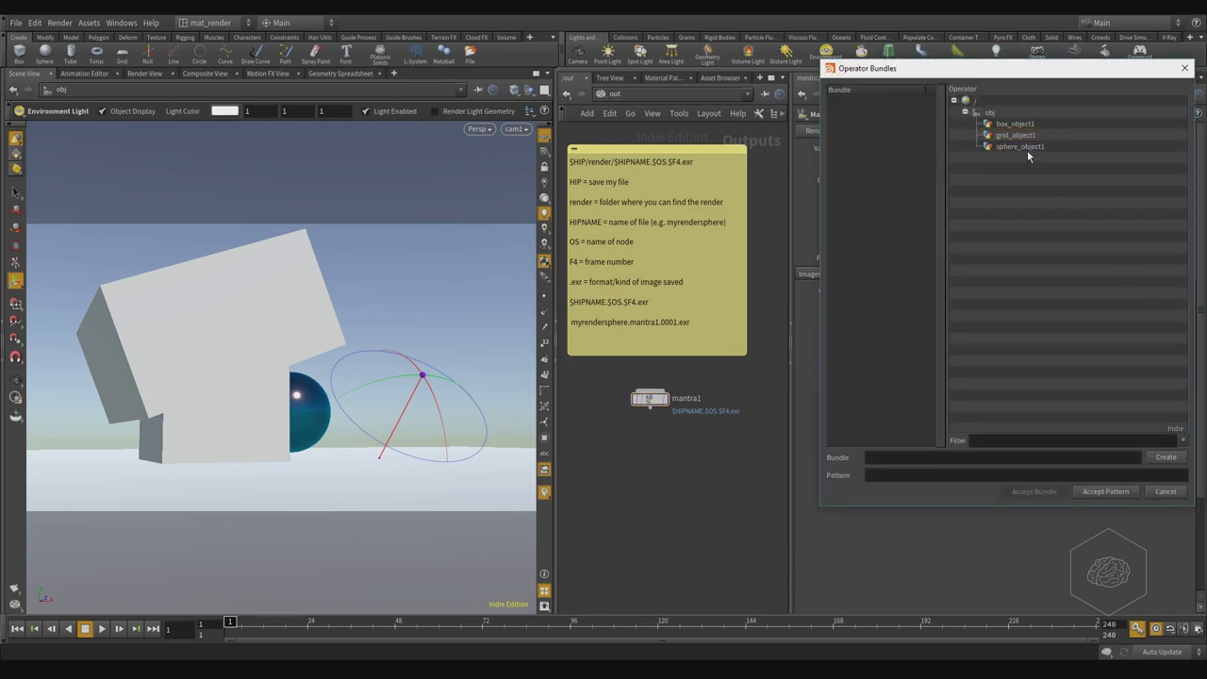
{"action": "left_click", "coordinate": [1027, 133], "text": "ctrl"}
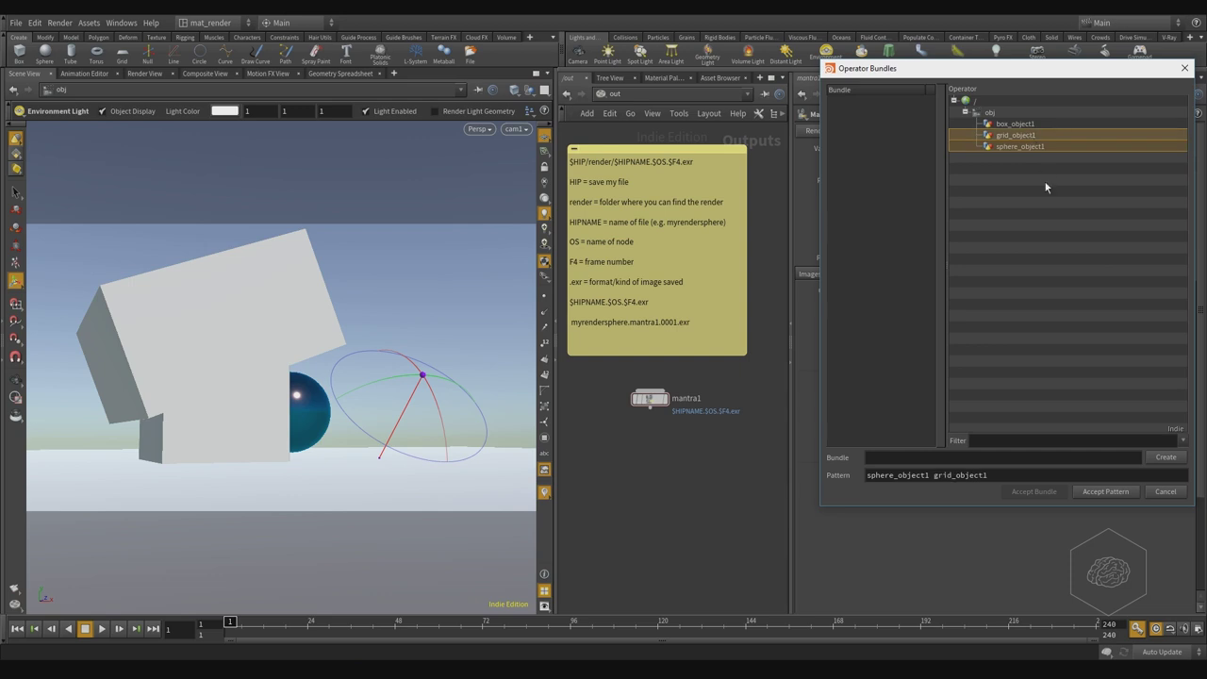
{"action": "left_click", "coordinate": [1132, 492]}
{"action": "left_click", "coordinate": [1105, 491]}
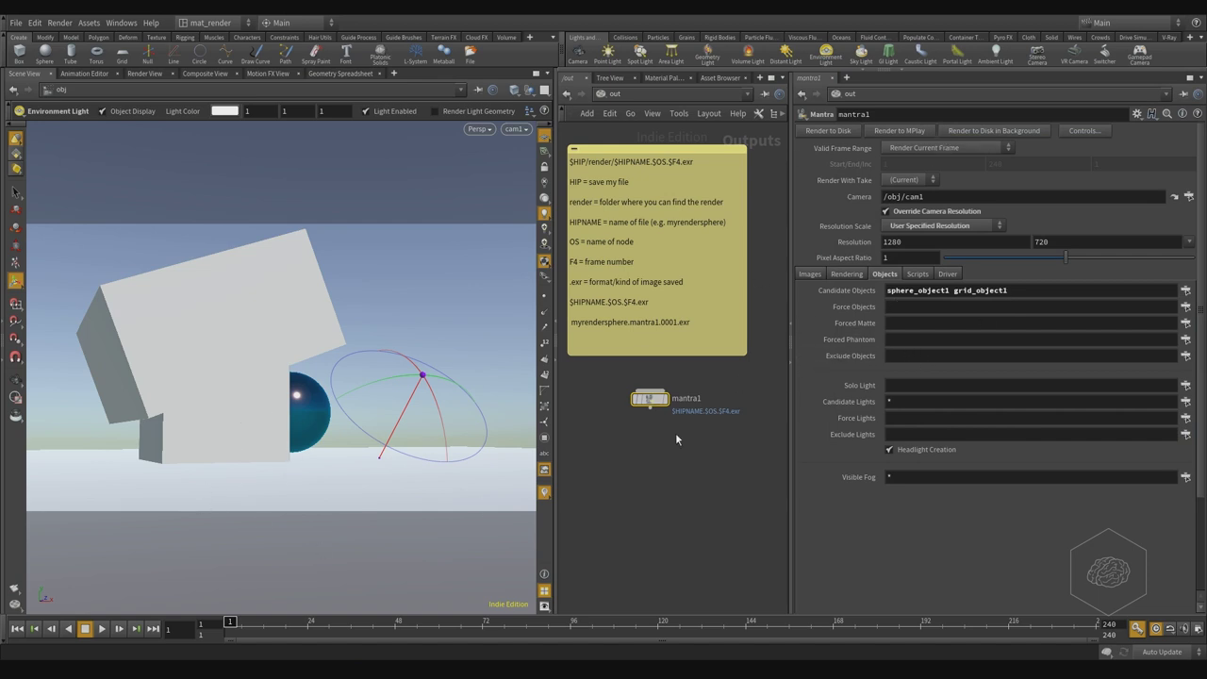
{"action": "left_click", "coordinate": [909, 132]}
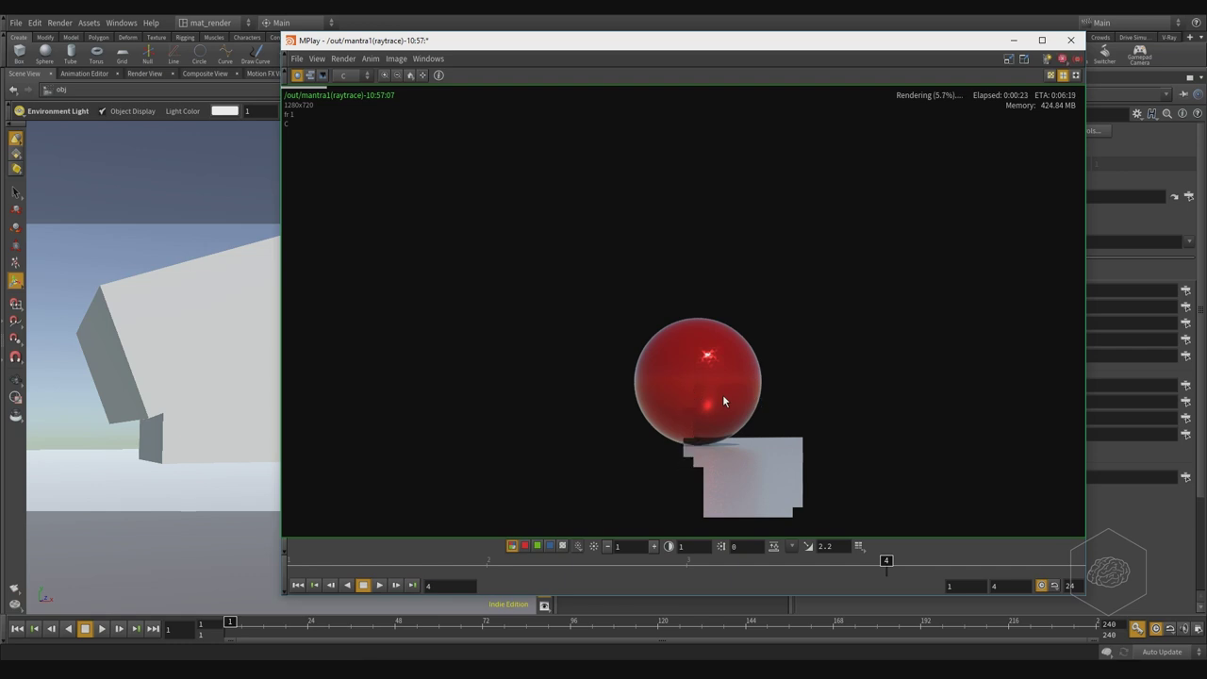
- Move the render window aside, set mantra1's forced matte to box_object1, and render it to MPlay
{"action": "left_click_drag", "start_coordinate": [972, 45], "coordinate": [681, 53]}
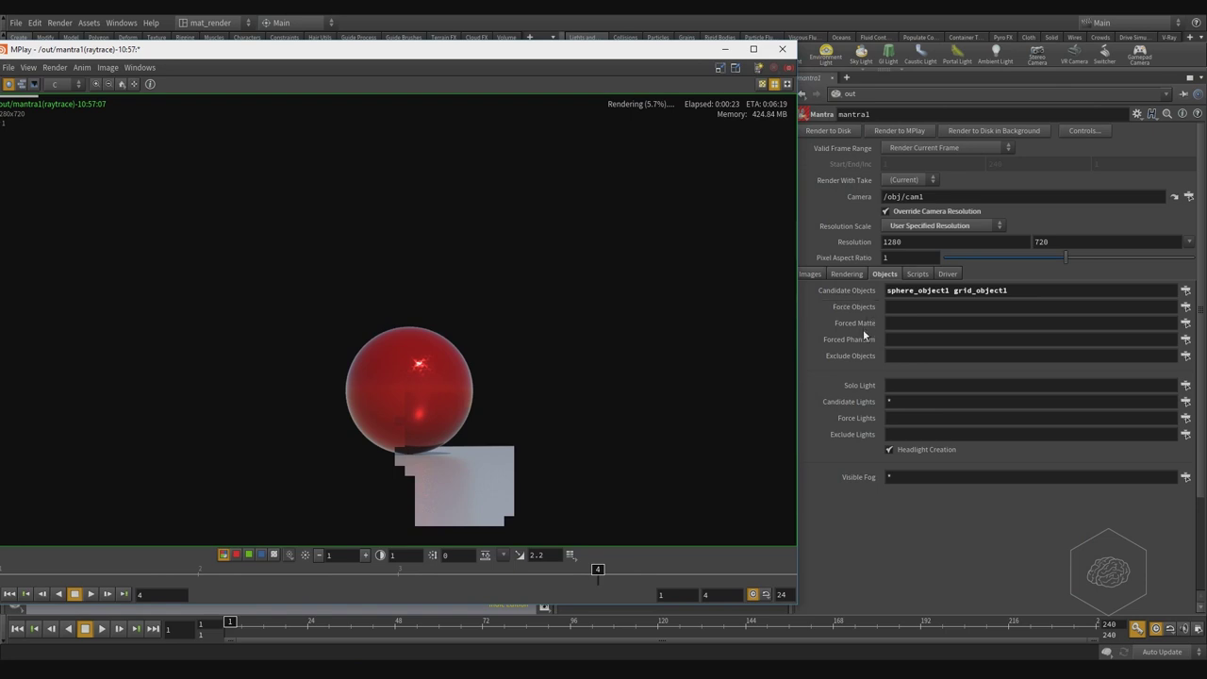
{"action": "mouse_move", "coordinate": [863, 328]}
{"action": "left_click", "coordinate": [1186, 323]}
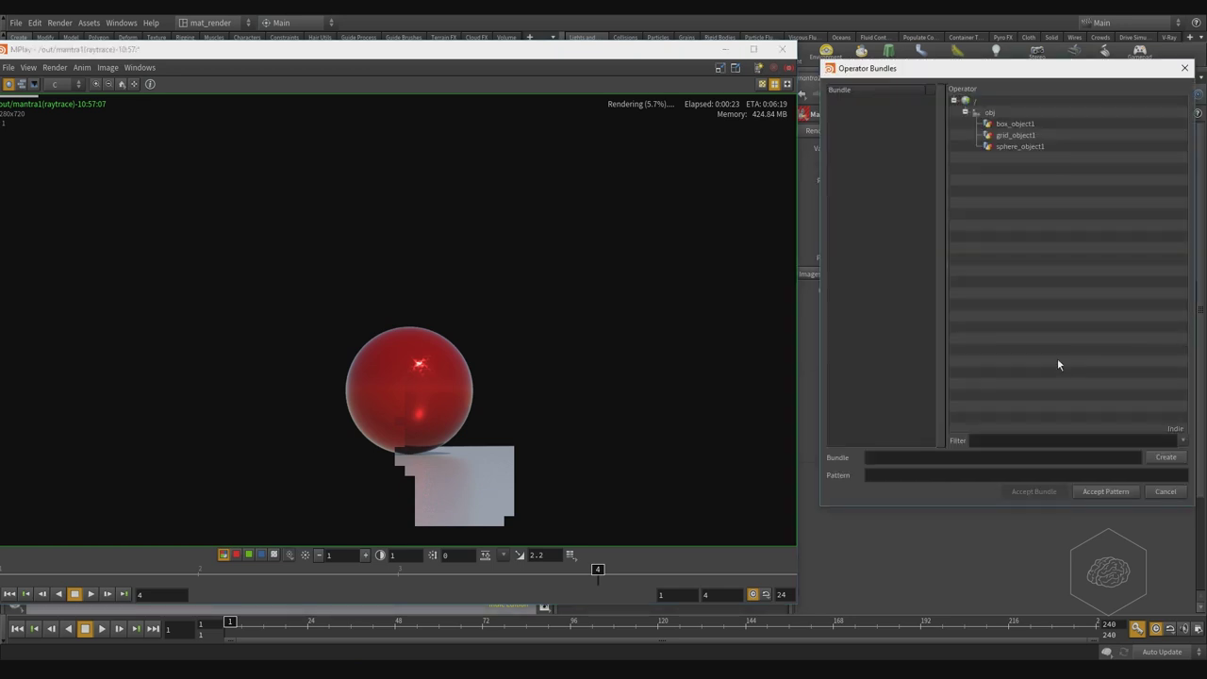
{"action": "left_click", "coordinate": [999, 124]}
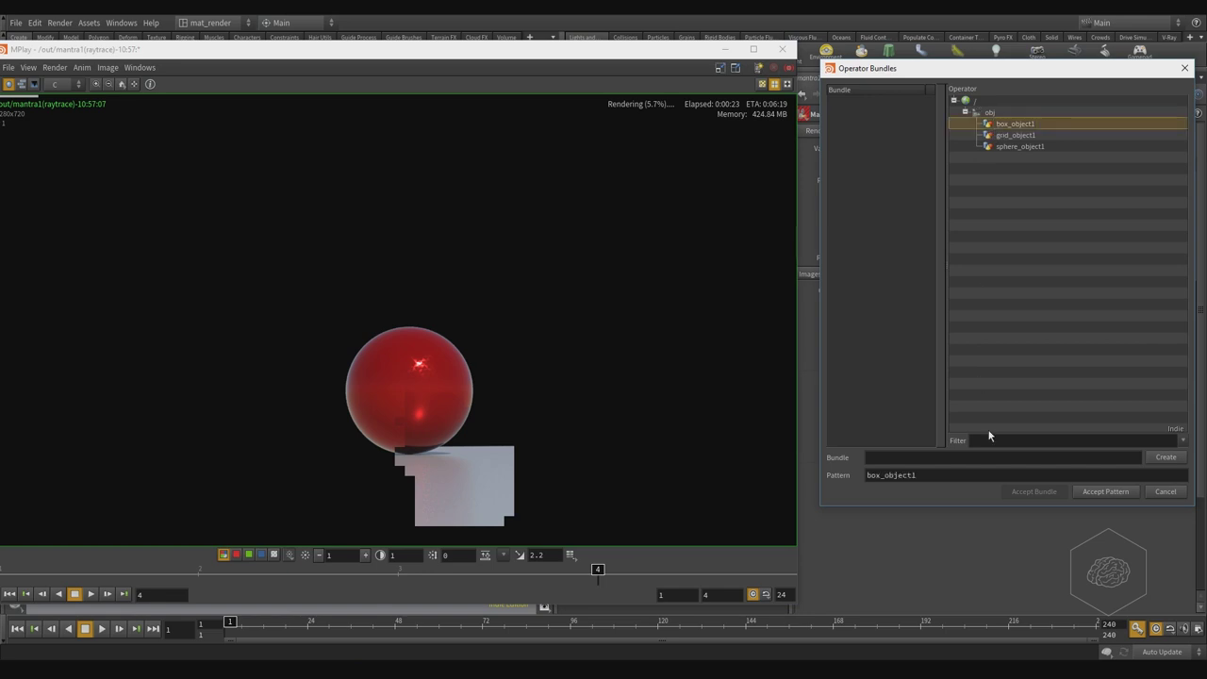
{"action": "left_click", "coordinate": [1105, 491]}
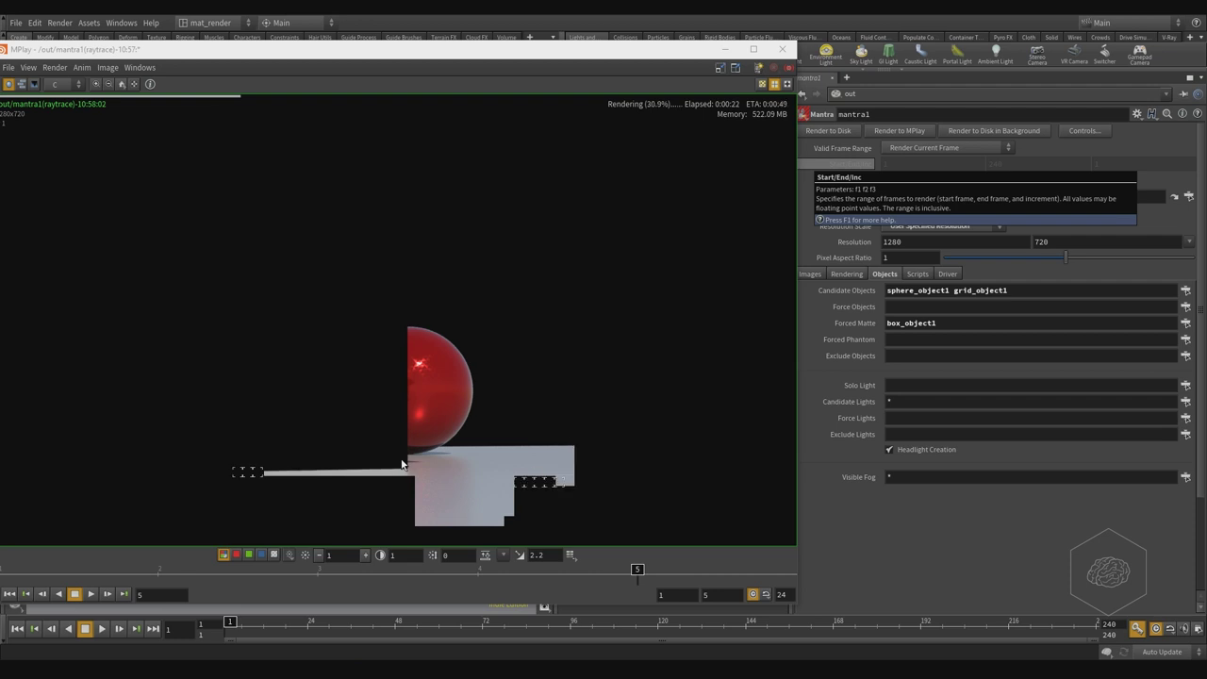
- Compare the full-scene render in frame 1 with the forced-matte render in frame 5
{"action": "left_click_drag", "start_coordinate": [480, 49], "coordinate": [560, 49]}
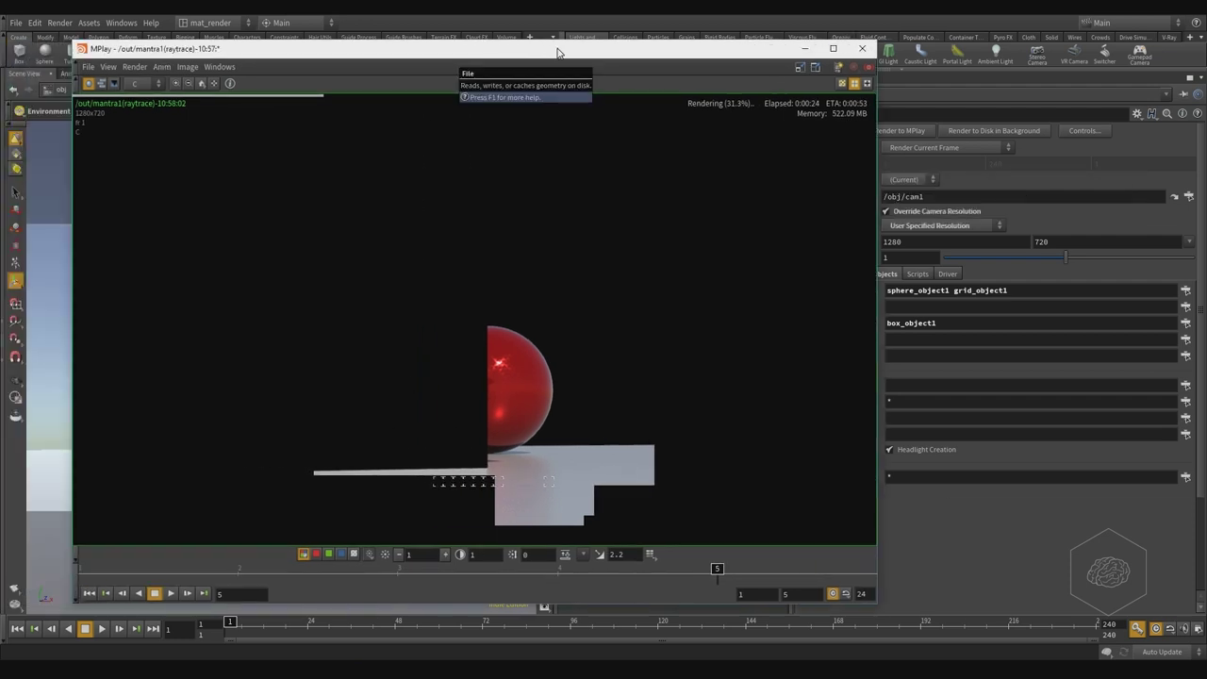
{"action": "left_click", "coordinate": [90, 593]}
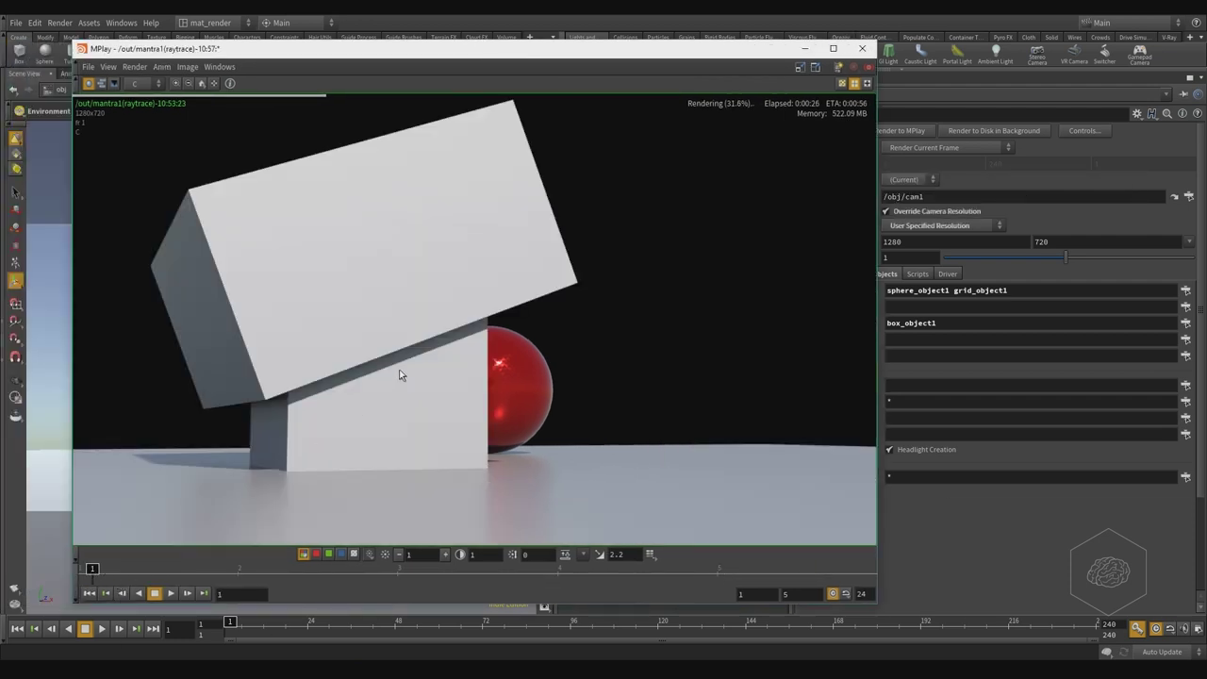
{"action": "left_click", "coordinate": [793, 565]}
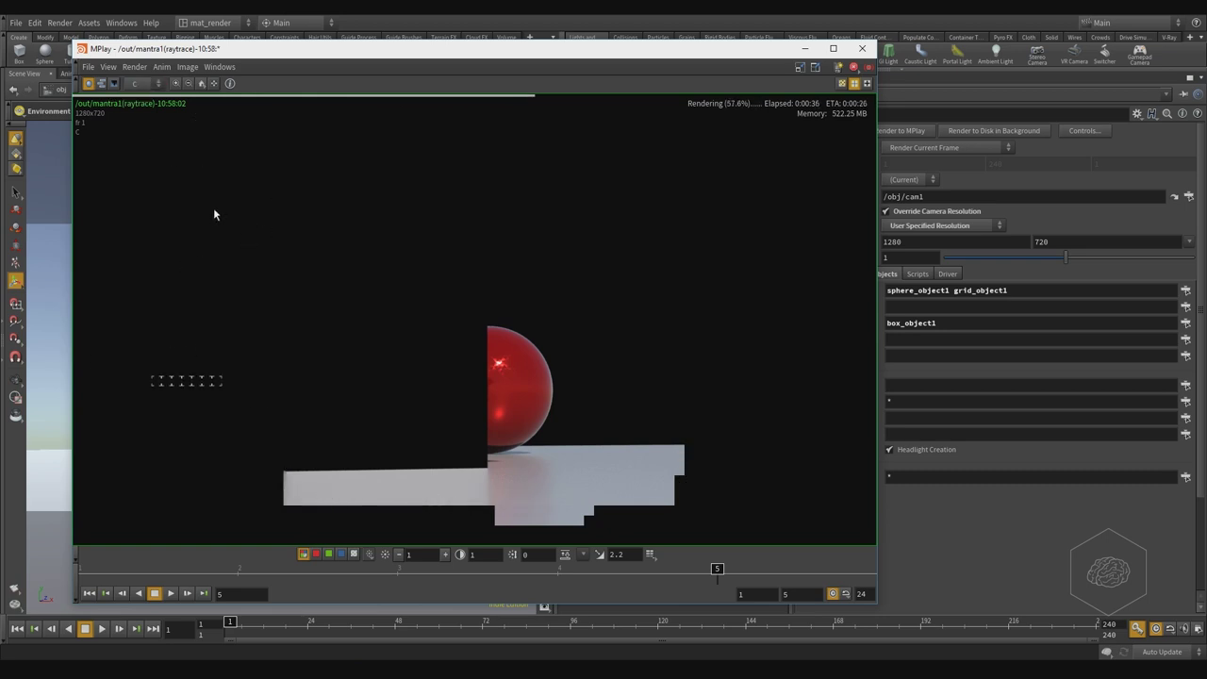
- Inspect the forced-matte render by alternating between its alpha and color views, and minimize the render window
{"action": "key", "text": "a"}
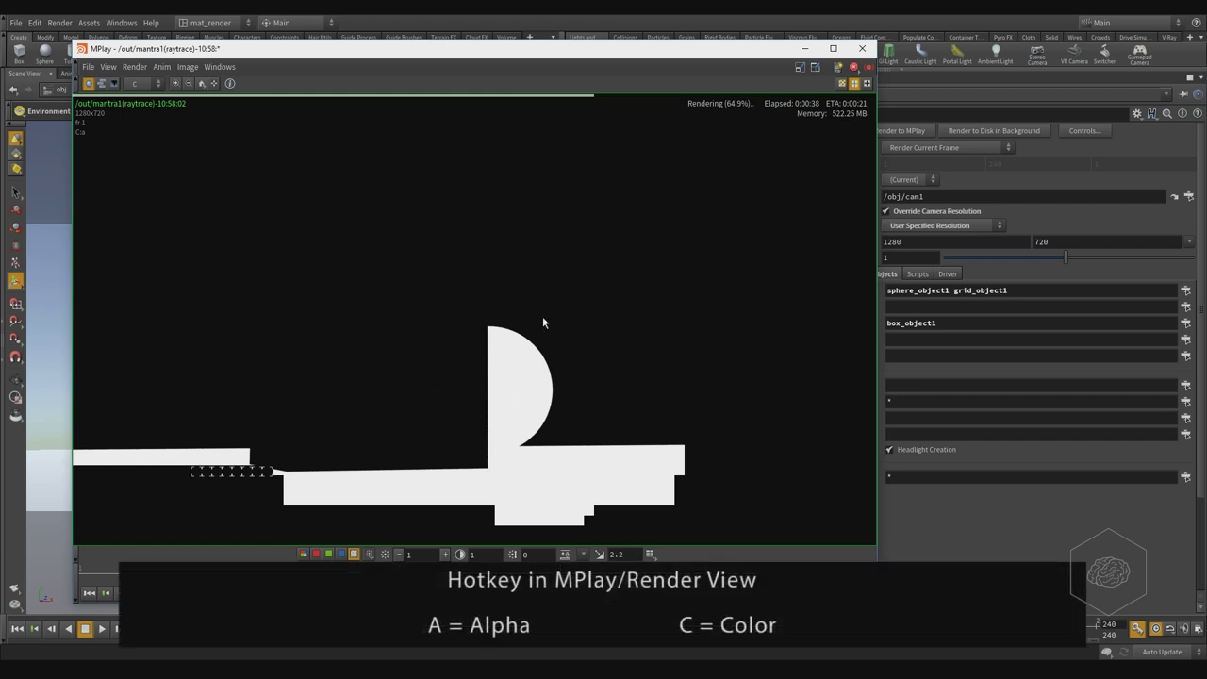
{"action": "key", "text": "c"}
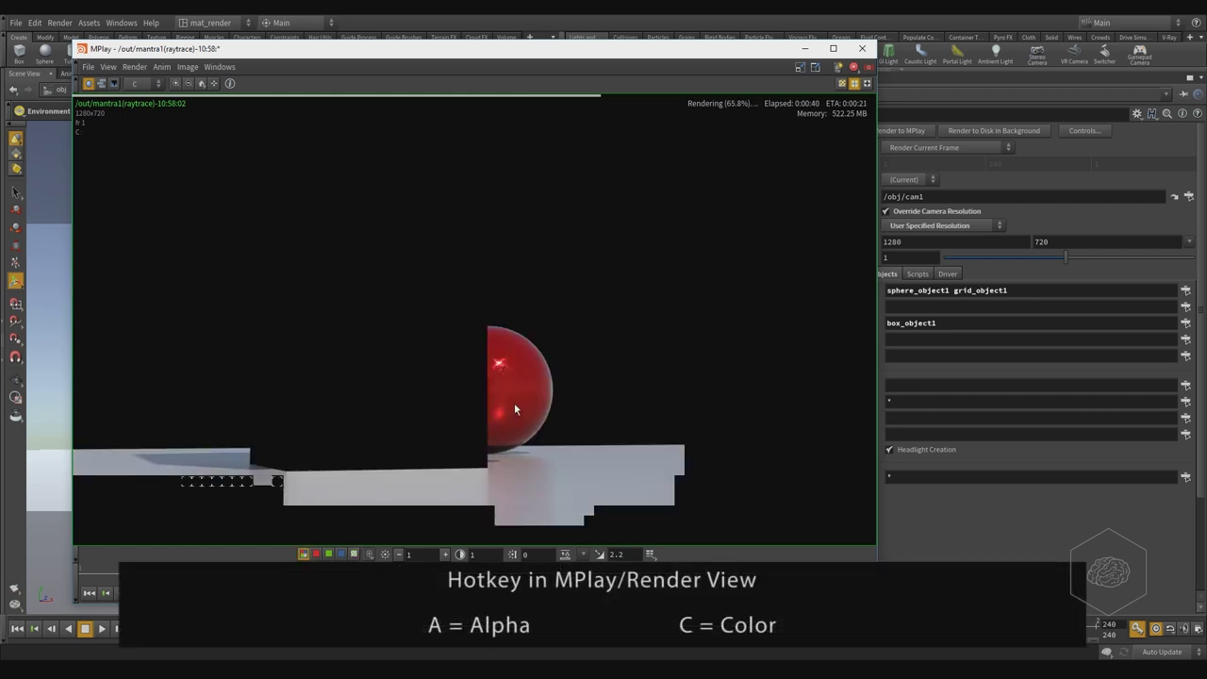
{"action": "key", "text": "a"}
{"action": "key", "text": "c"}
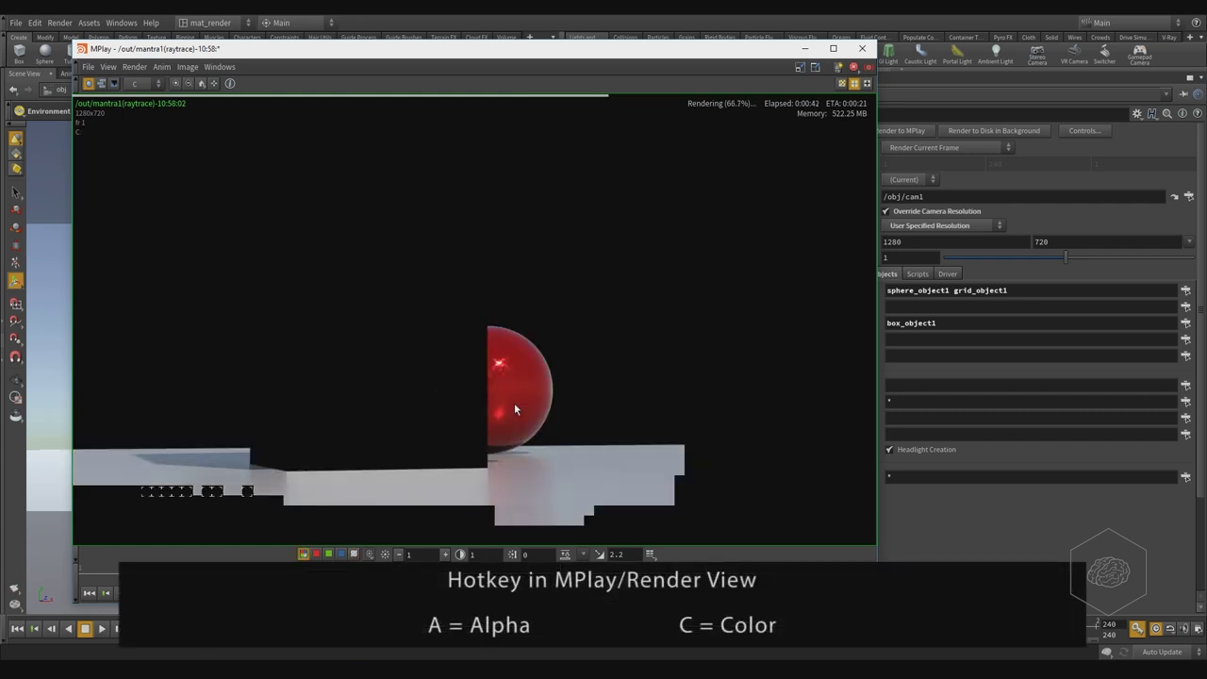
{"action": "key", "text": "a"}
{"action": "key", "text": "c"}
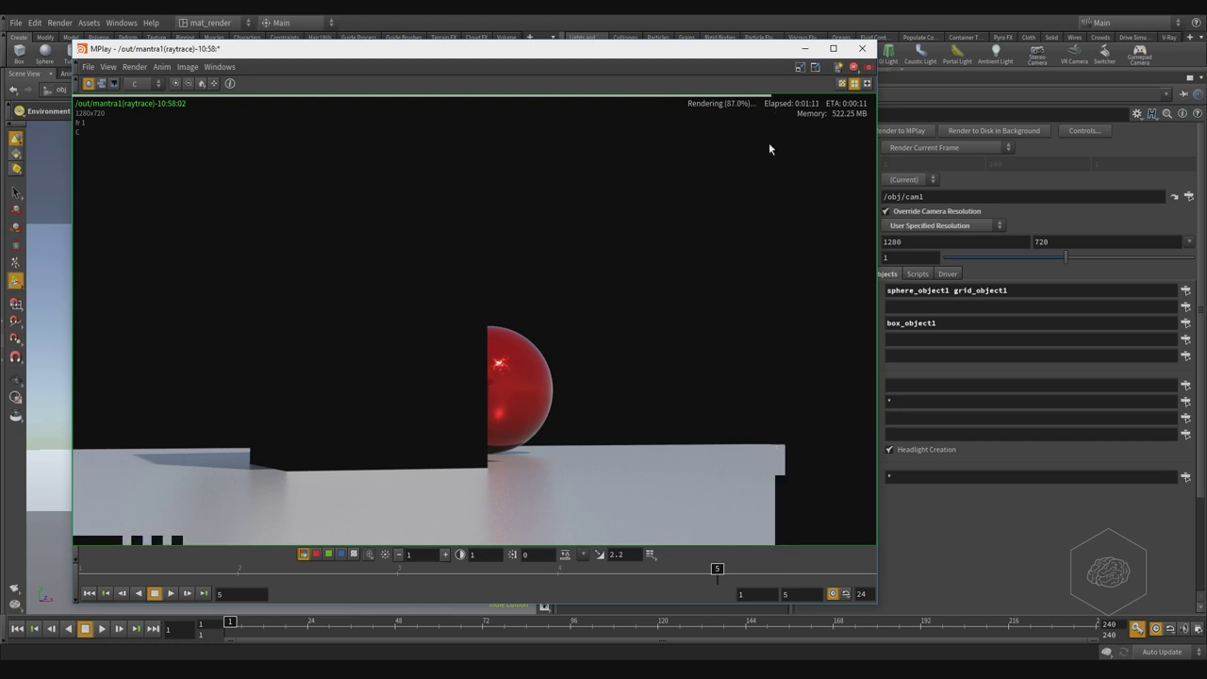
{"action": "left_click", "coordinate": [805, 48]}
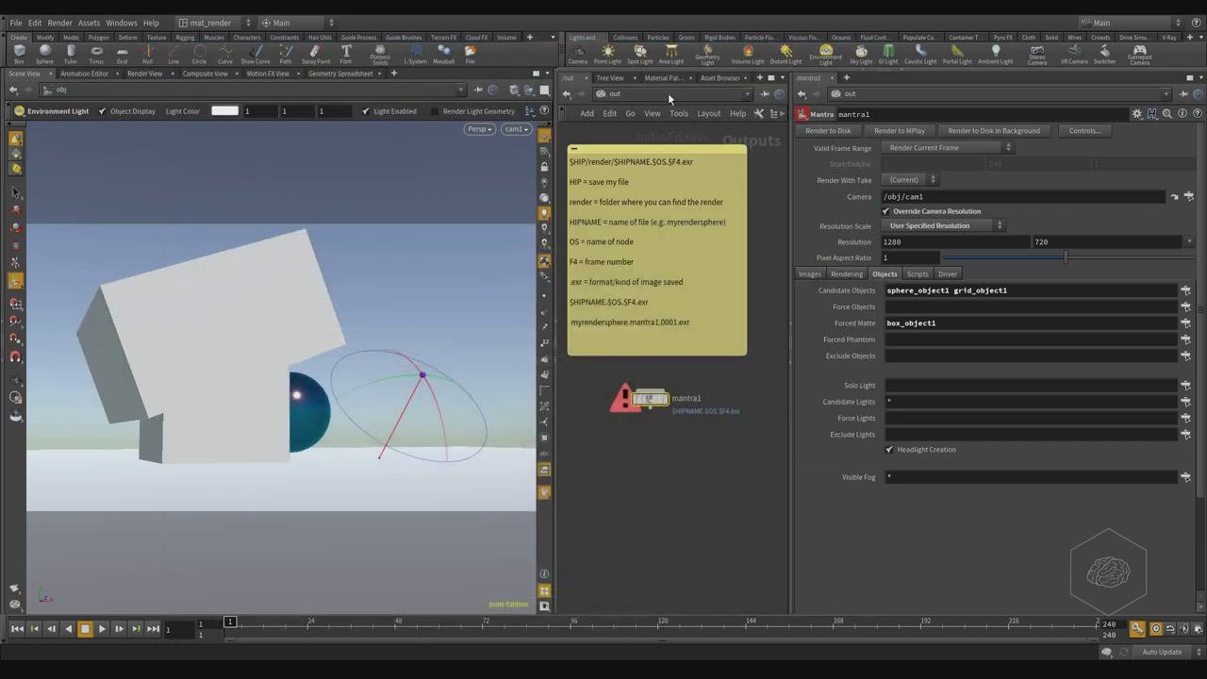
- Go to the obj network and enable Matte shading in grid_object1's render settings
{"action": "left_click", "coordinate": [668, 92]}
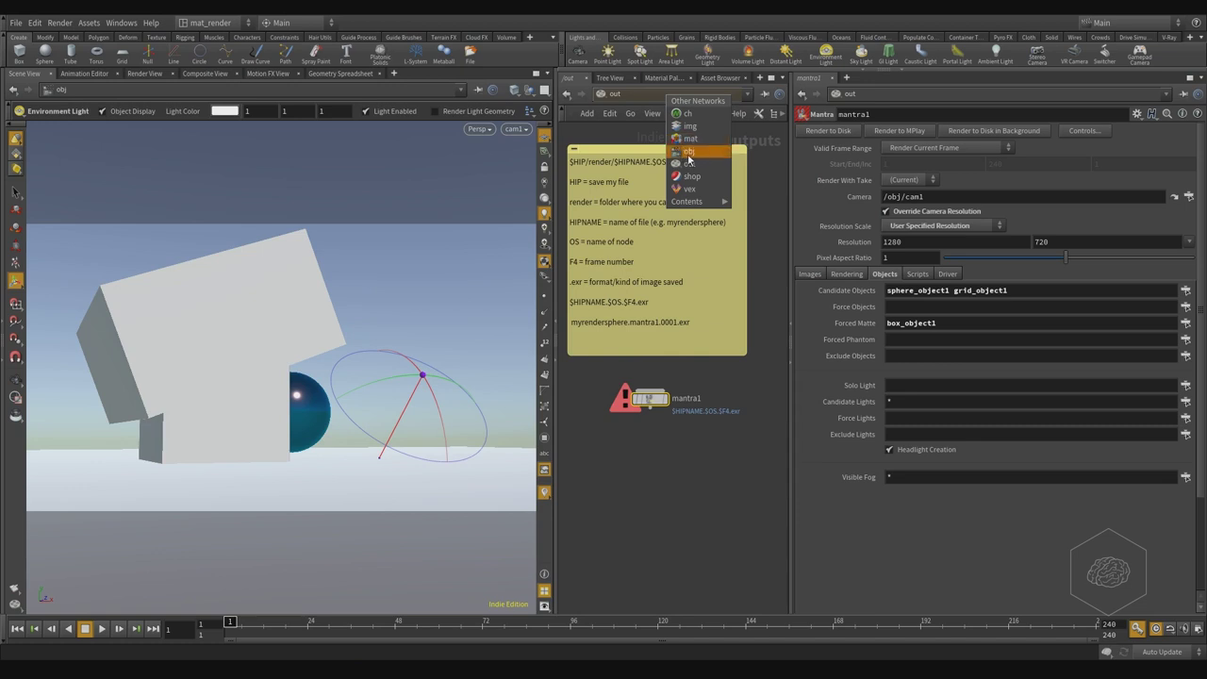
{"action": "left_click", "coordinate": [688, 152]}
{"action": "left_click_drag", "start_coordinate": [724, 212], "coordinate": [605, 310]}
{"action": "left_click", "coordinate": [855, 132]}
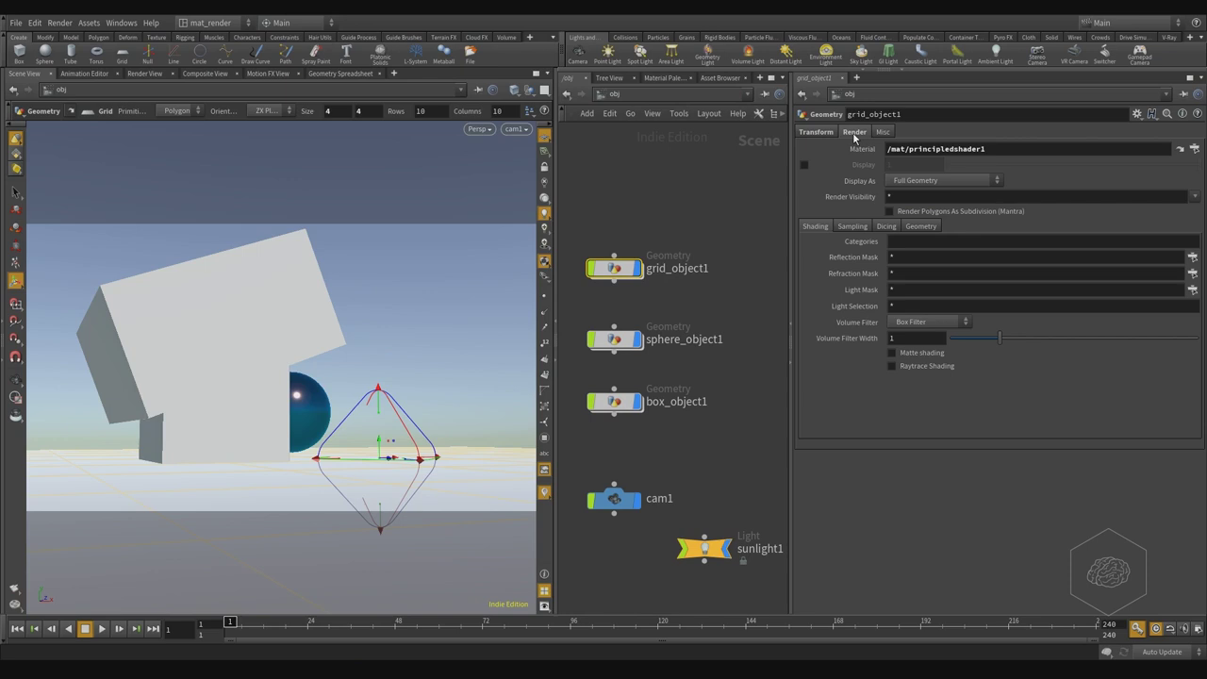
{"action": "left_click", "coordinate": [921, 356]}
- Clear mantra1's forced matte in the out network, render it to MPlay, and minimize the render window
{"action": "left_click", "coordinate": [648, 95]}
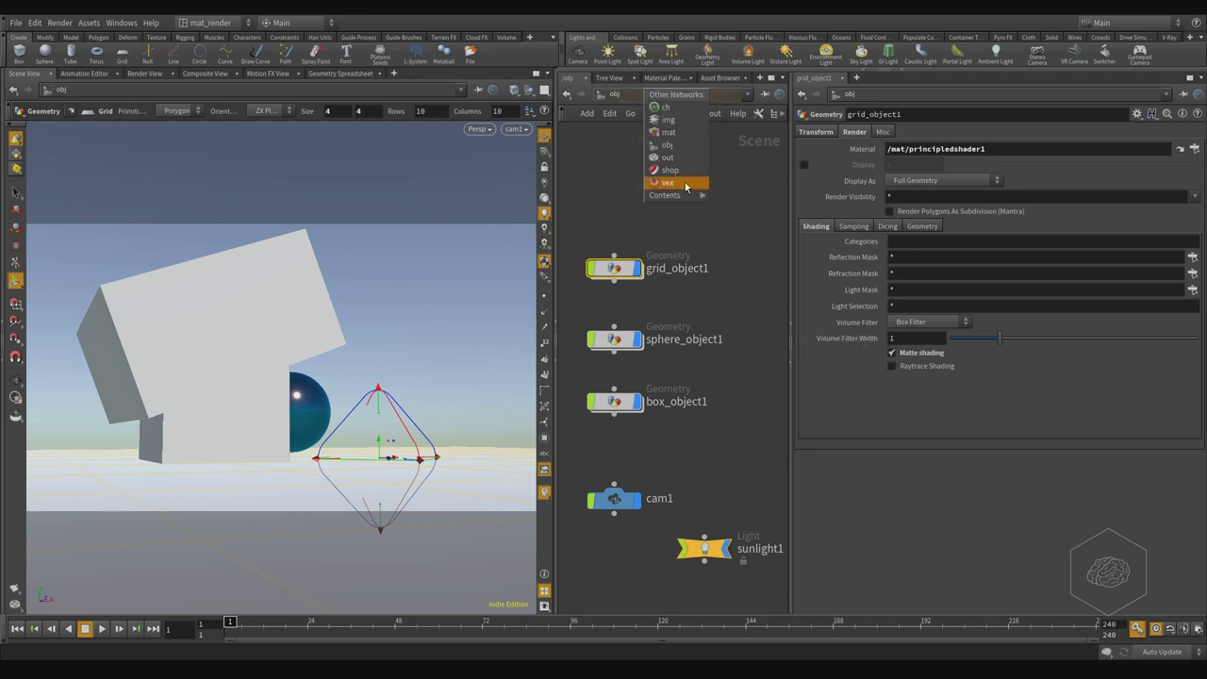
{"action": "left_click", "coordinate": [689, 157]}
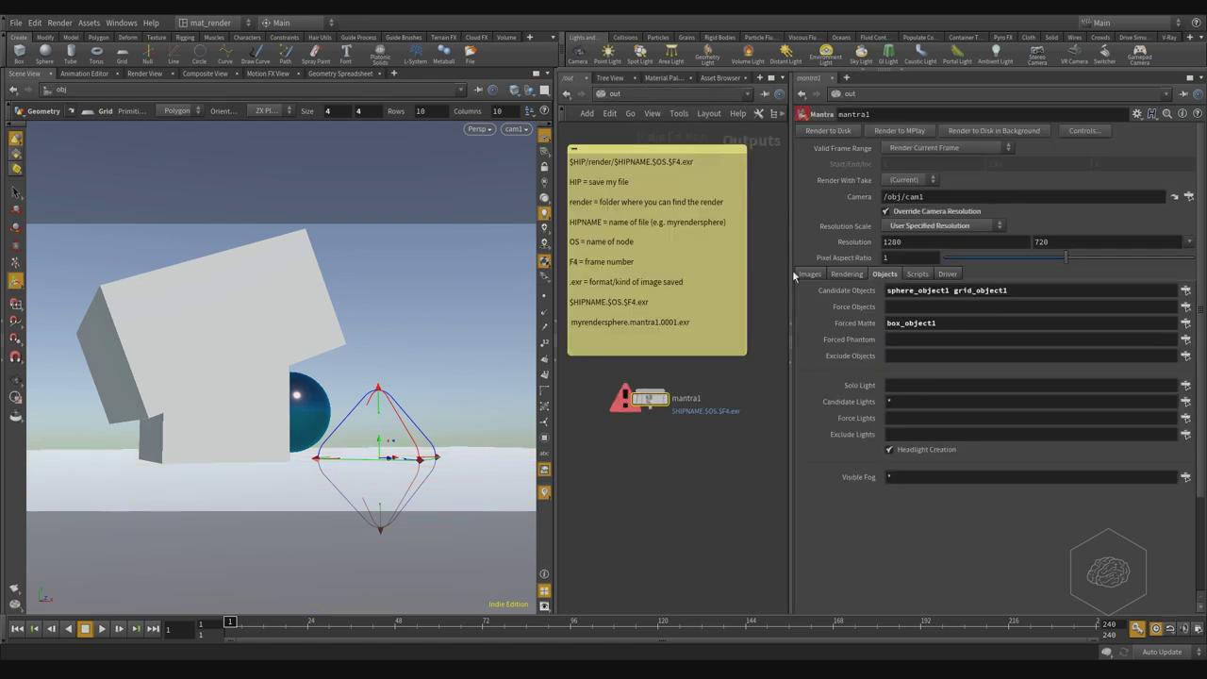
{"action": "triple_click", "coordinate": [1014, 321]}
{"action": "key", "text": "BackSpace"}
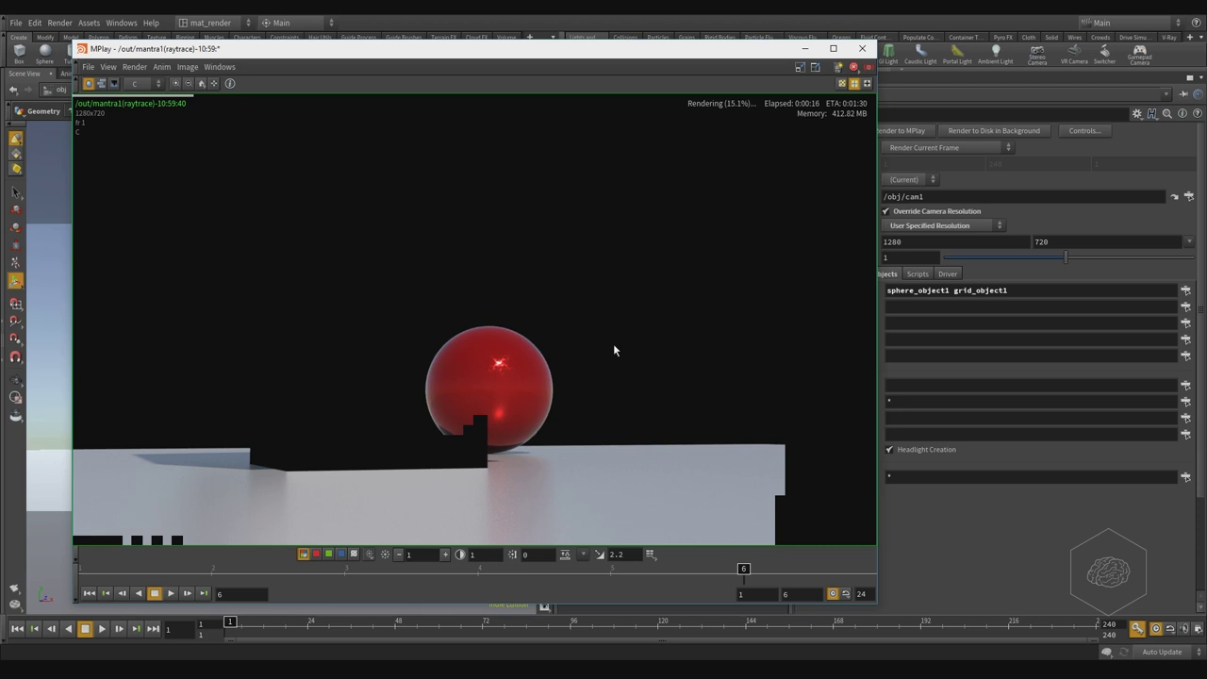
{"action": "left_click", "coordinate": [813, 53]}
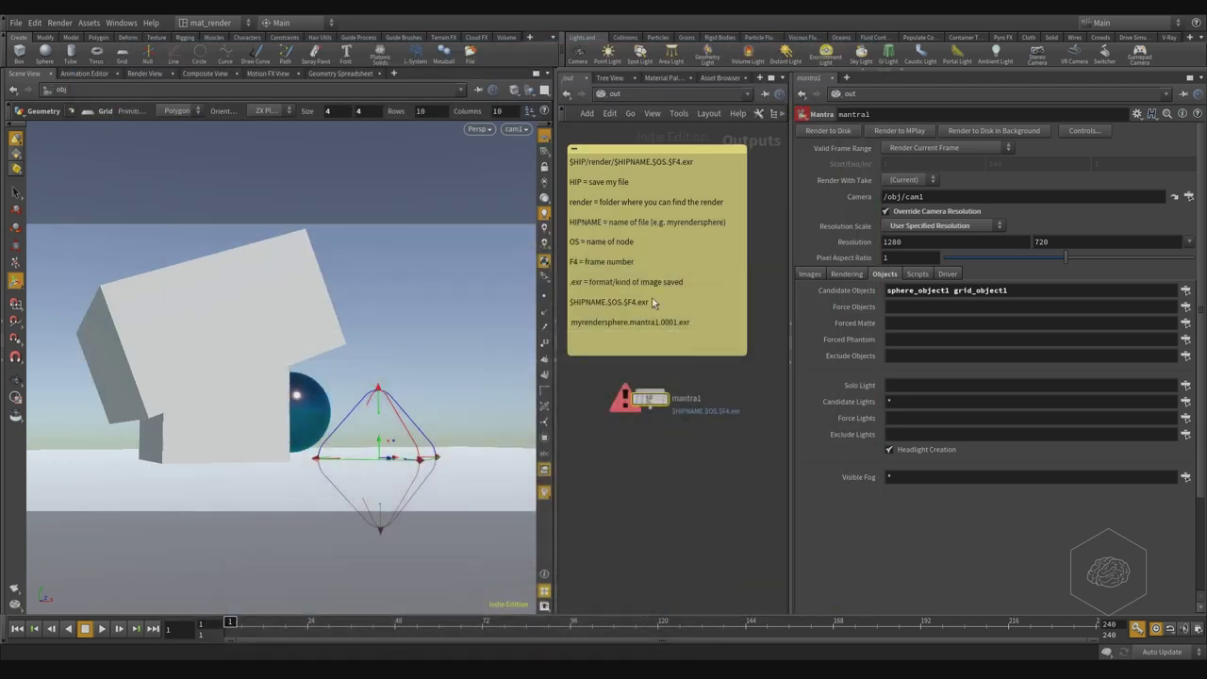
- Return to the obj network and enable Matte shading in sphere_object1's render settings
{"action": "left_click", "coordinate": [622, 95]}
{"action": "left_click", "coordinate": [643, 153]}
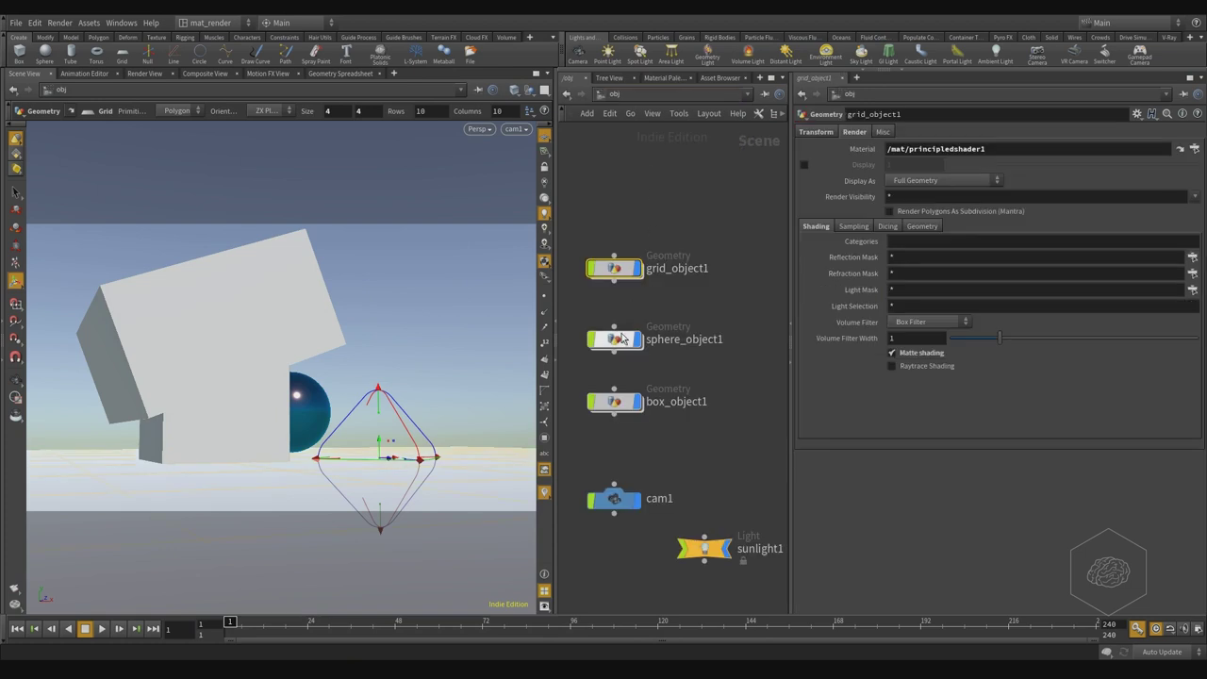
{"action": "left_click", "coordinate": [624, 272]}
{"action": "left_click", "coordinate": [618, 340]}
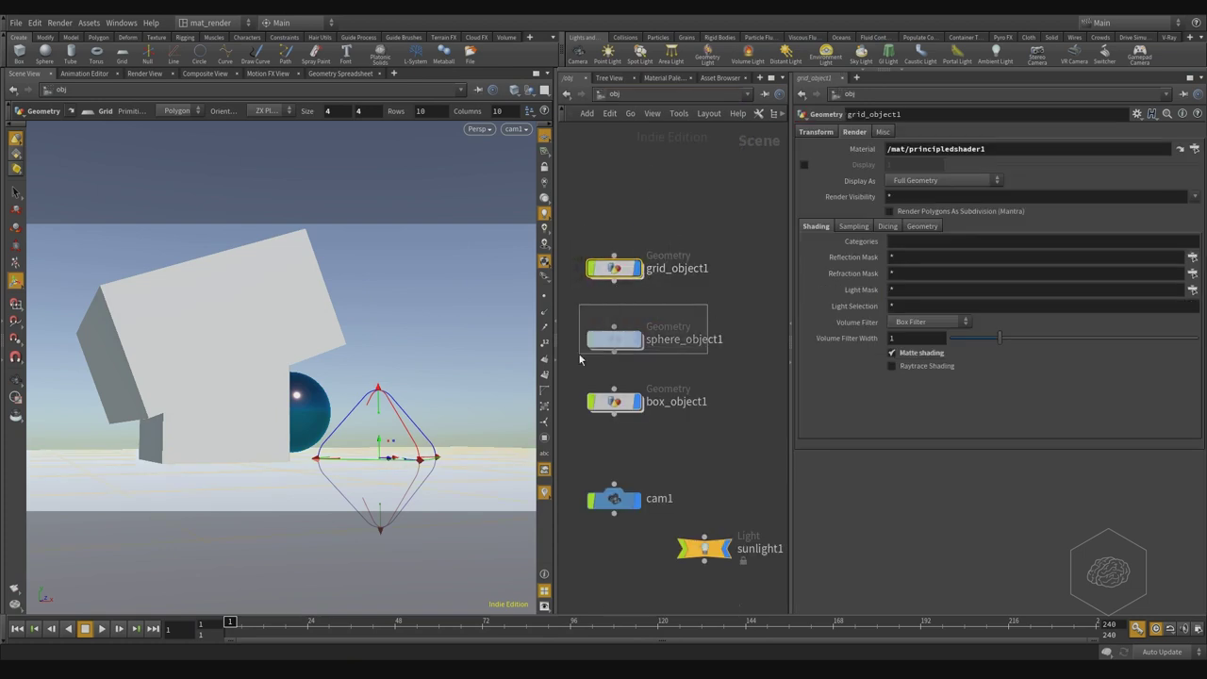
{"action": "left_click_drag", "start_coordinate": [717, 211], "coordinate": [615, 310]}
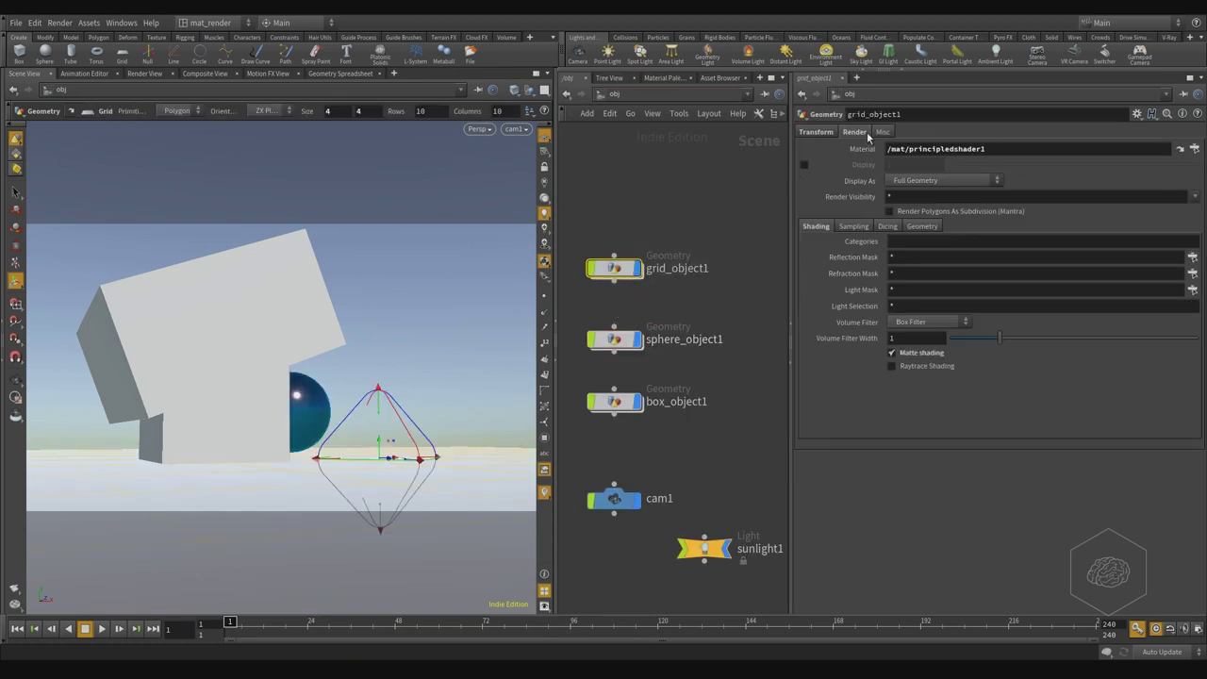
{"action": "key", "text": "ctrl+z"}
{"action": "left_click", "coordinate": [911, 355]}
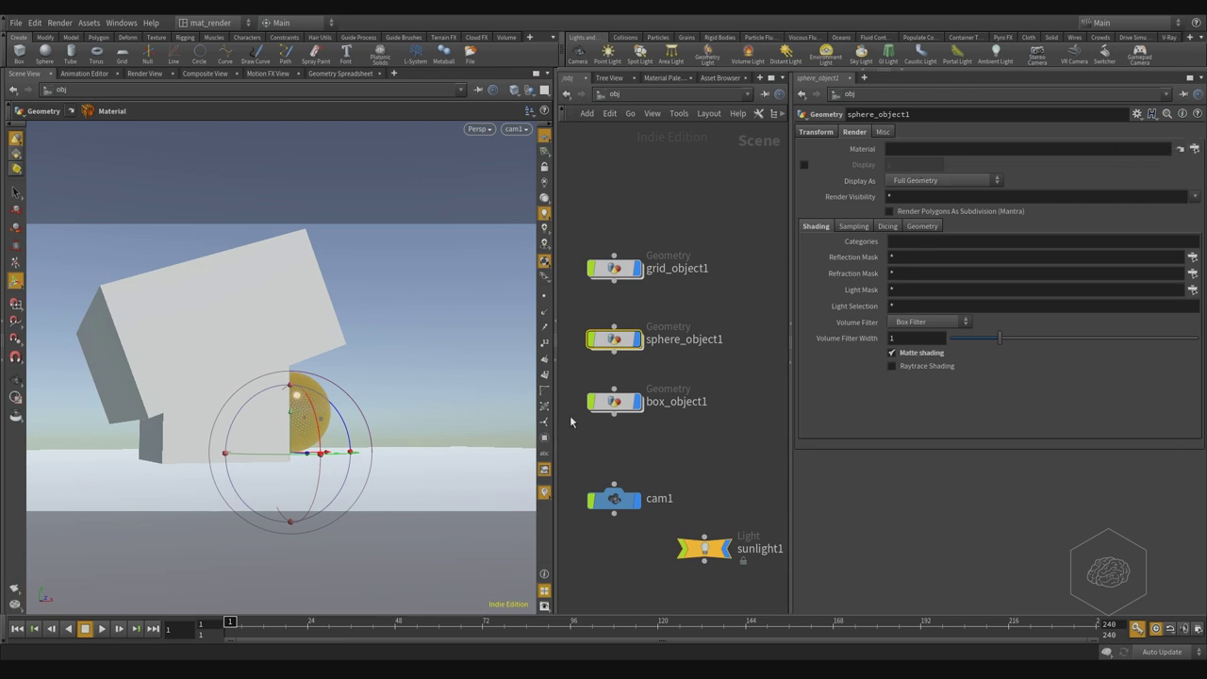
- Filter the material palette for "matte" and assign the Shadow Matte gallery entry as sphere_object1's material
{"action": "left_click", "coordinate": [661, 78]}
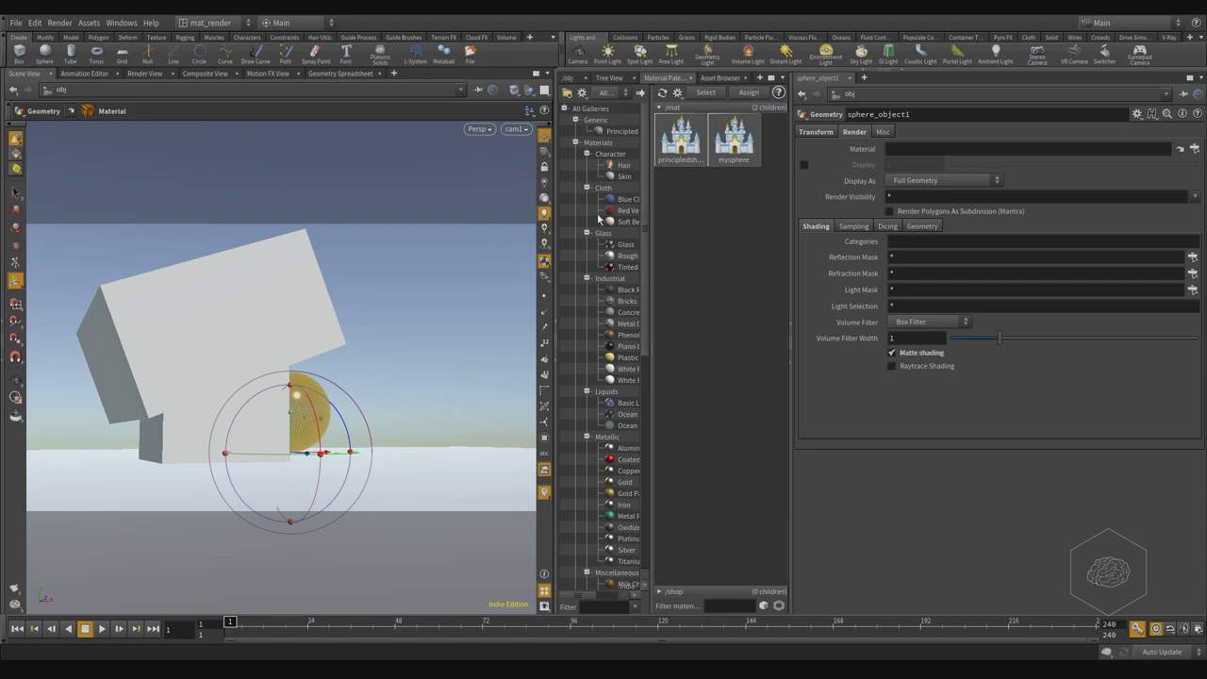
{"action": "scroll", "coordinate": [630, 358], "scroll_direction": "down", "scroll_amount": 10}
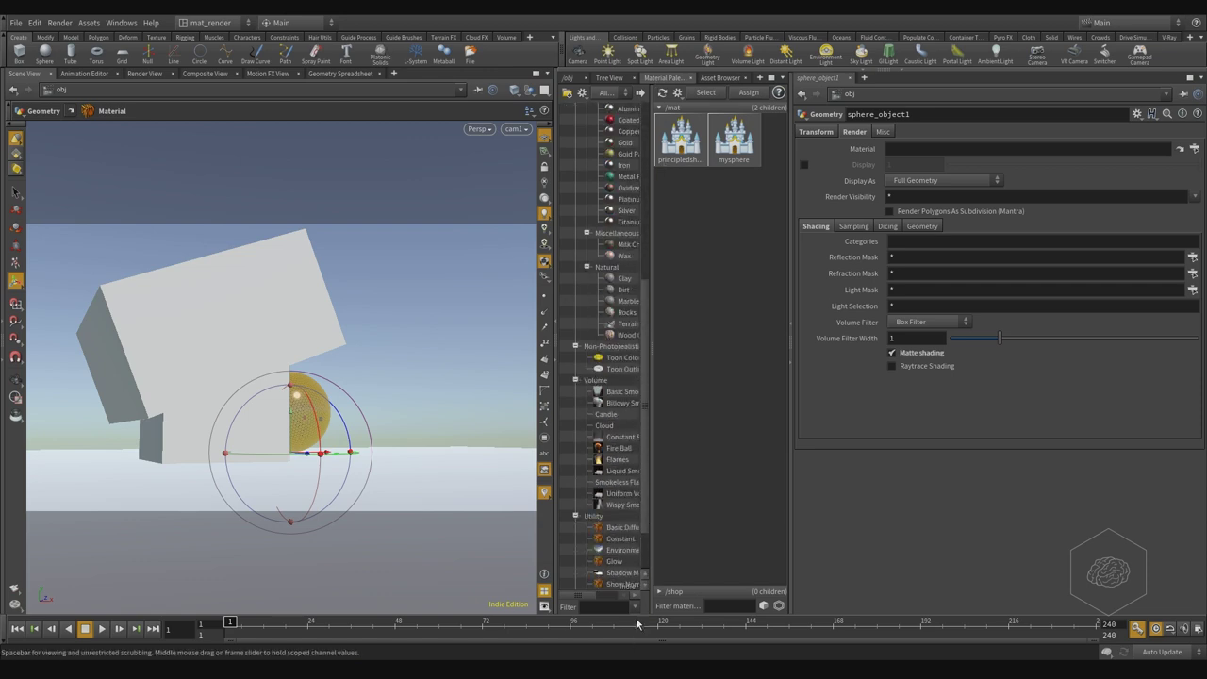
{"action": "left_click", "coordinate": [612, 607]}
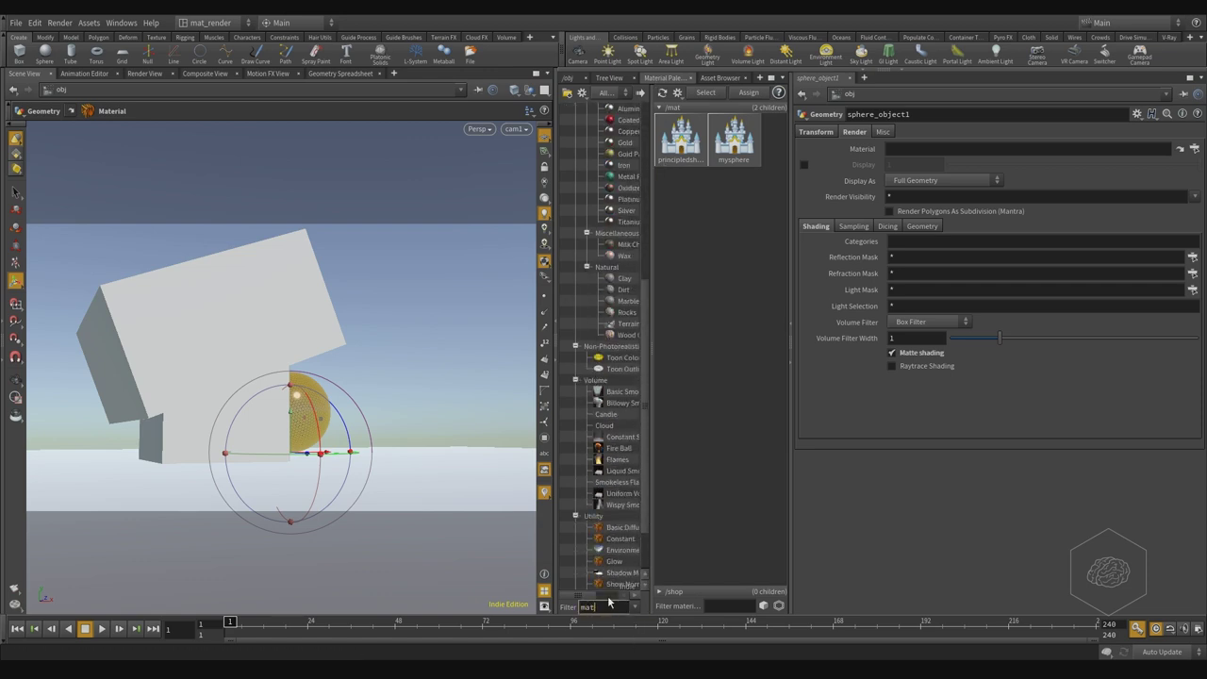
{"action": "type", "text": "matte"}
{"action": "key", "text": "Return"}
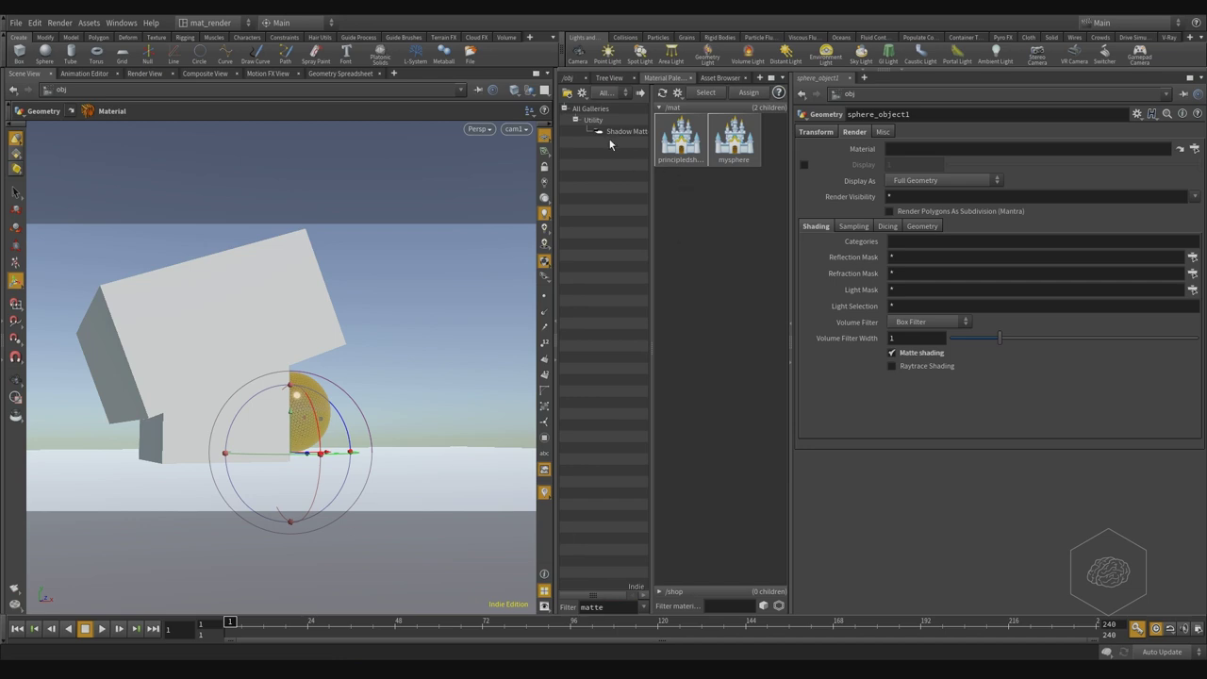
{"action": "left_click", "coordinate": [616, 134]}
{"action": "left_click_drag", "start_coordinate": [618, 134], "coordinate": [911, 153]}
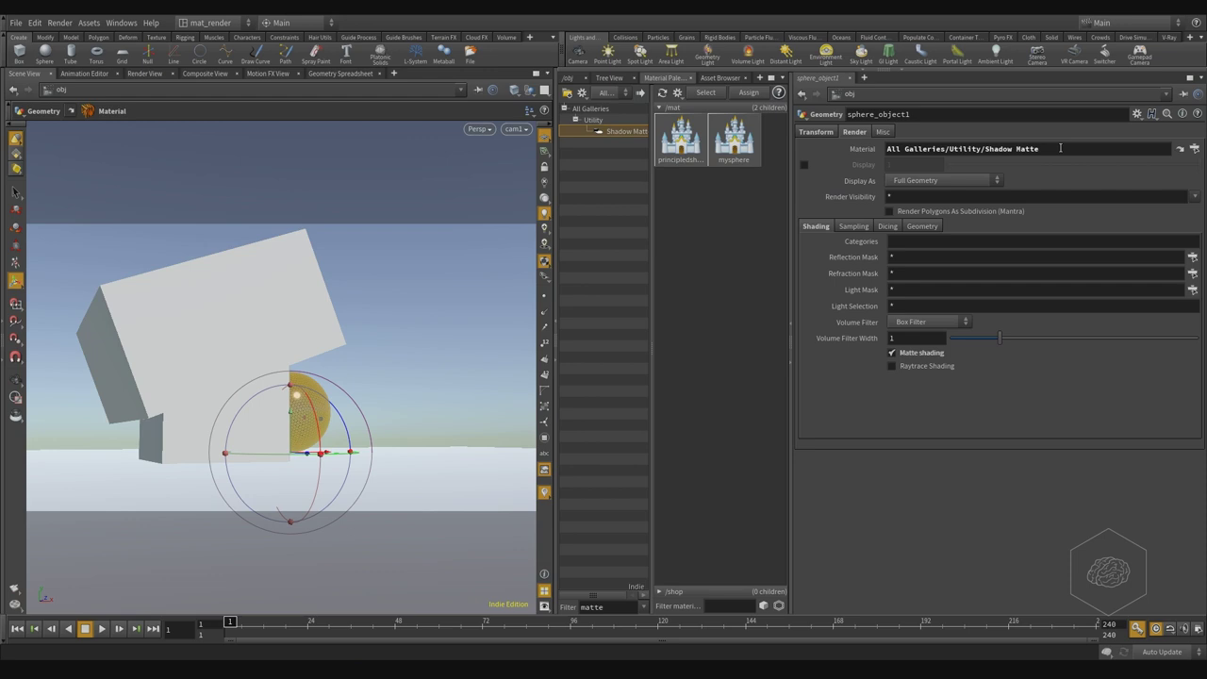
- Add the Shadow Matte gallery material to the mat network and show its node and parameters
{"action": "right_click", "coordinate": [616, 131]}
{"action": "left_click", "coordinate": [751, 189]}
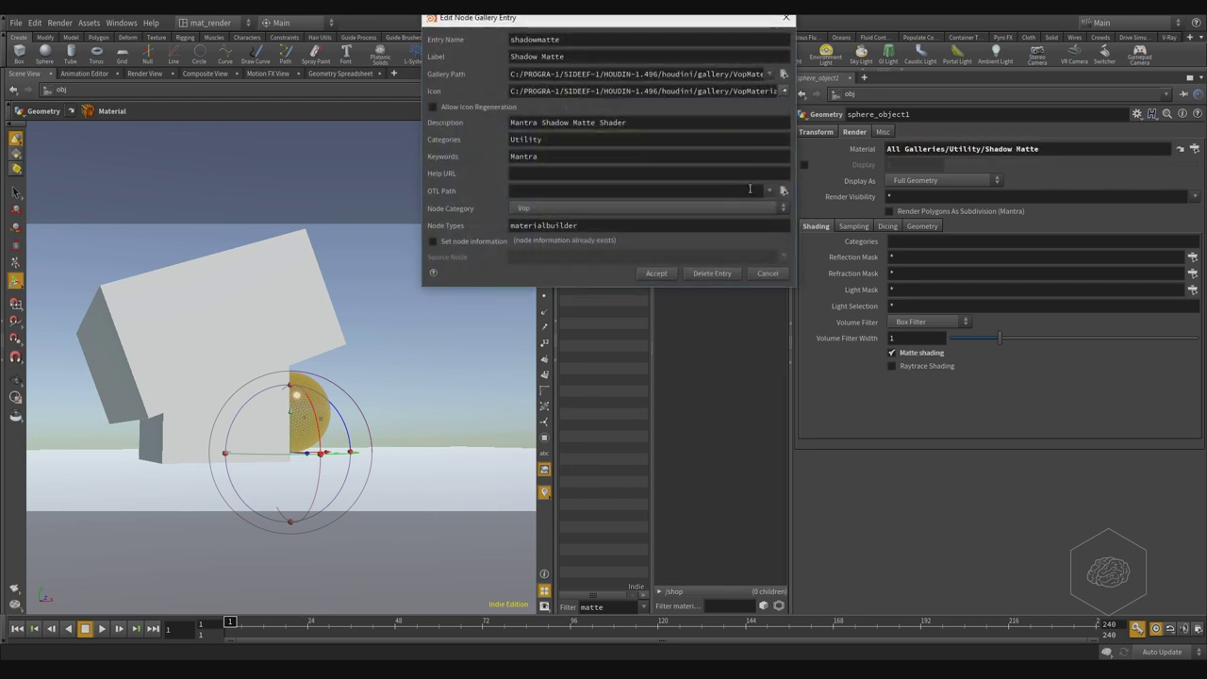
{"action": "left_click", "coordinate": [768, 274]}
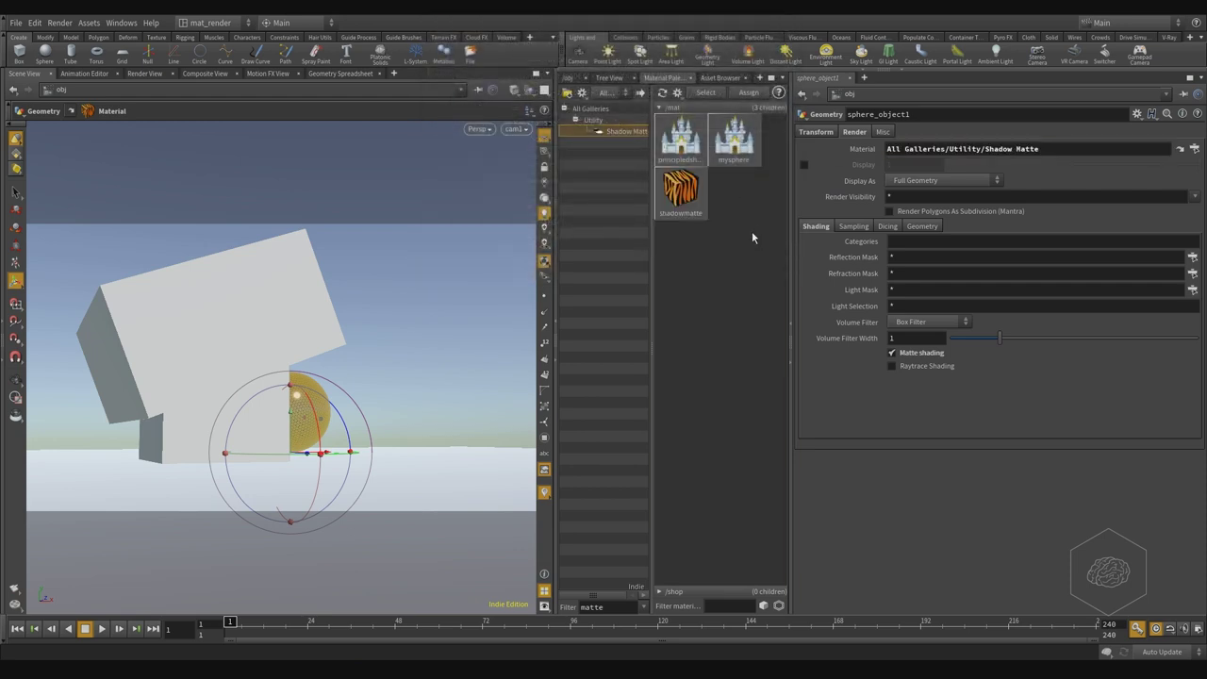
{"action": "left_click", "coordinate": [697, 205]}
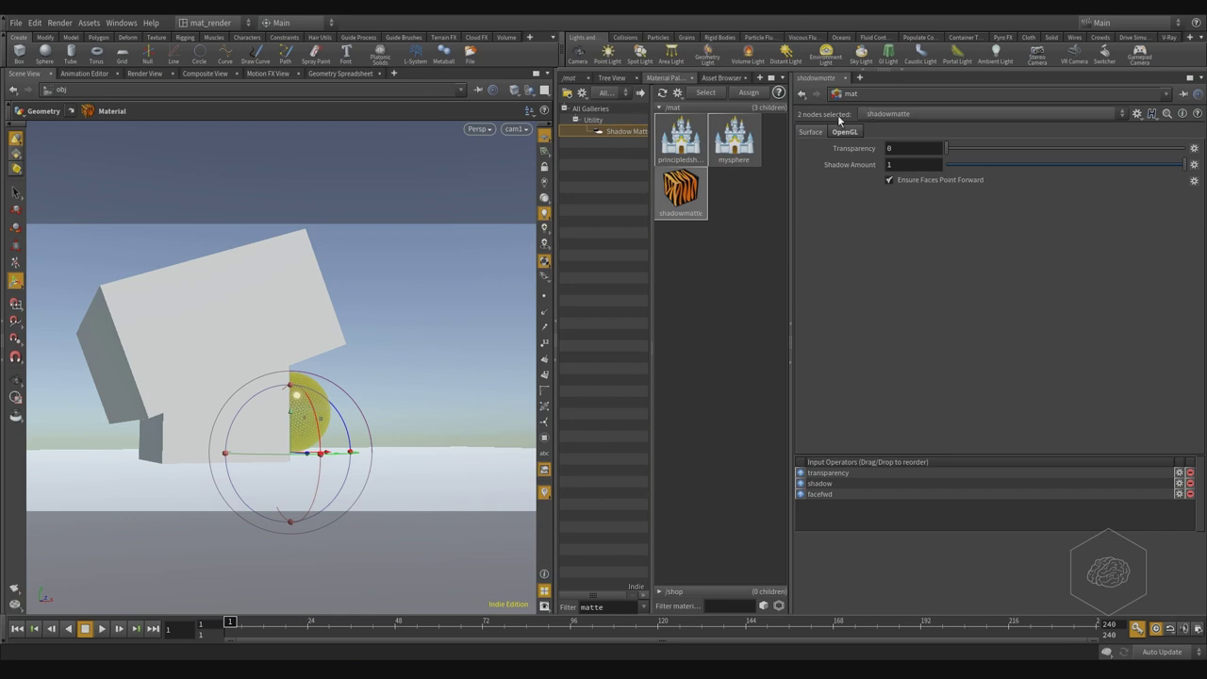
{"action": "left_click", "coordinate": [569, 79]}
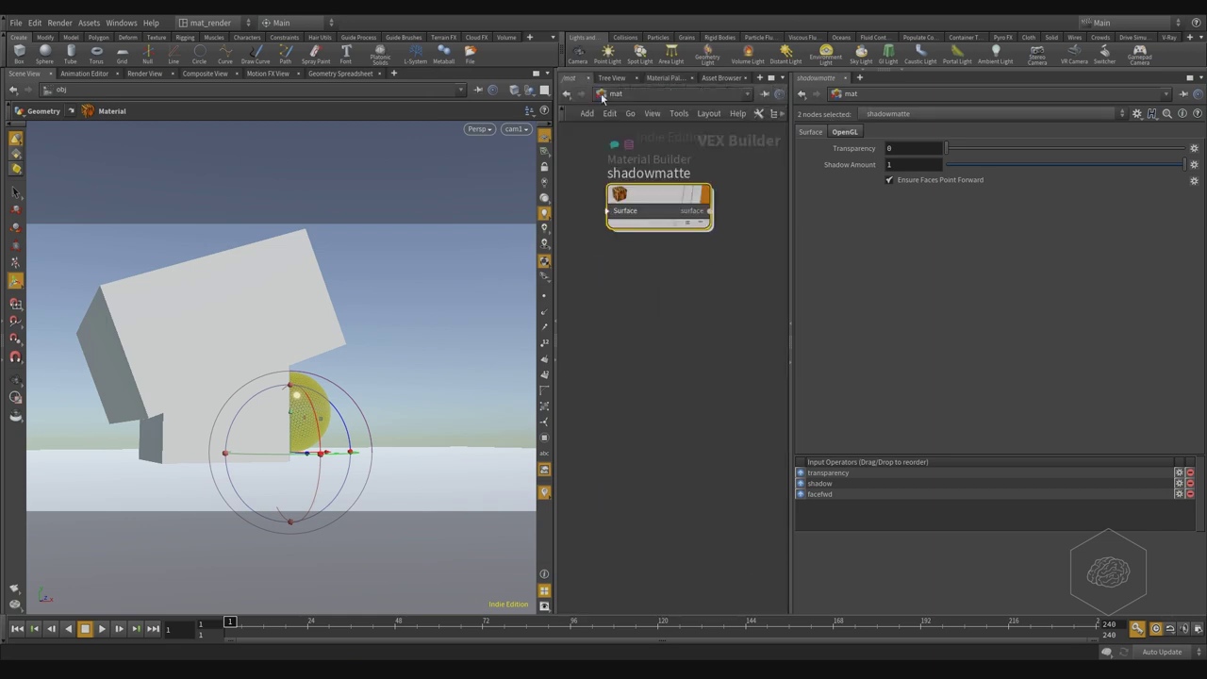
- Return to the obj network and turn off Matte shading on sphere_object1
{"action": "left_click", "coordinate": [655, 115]}
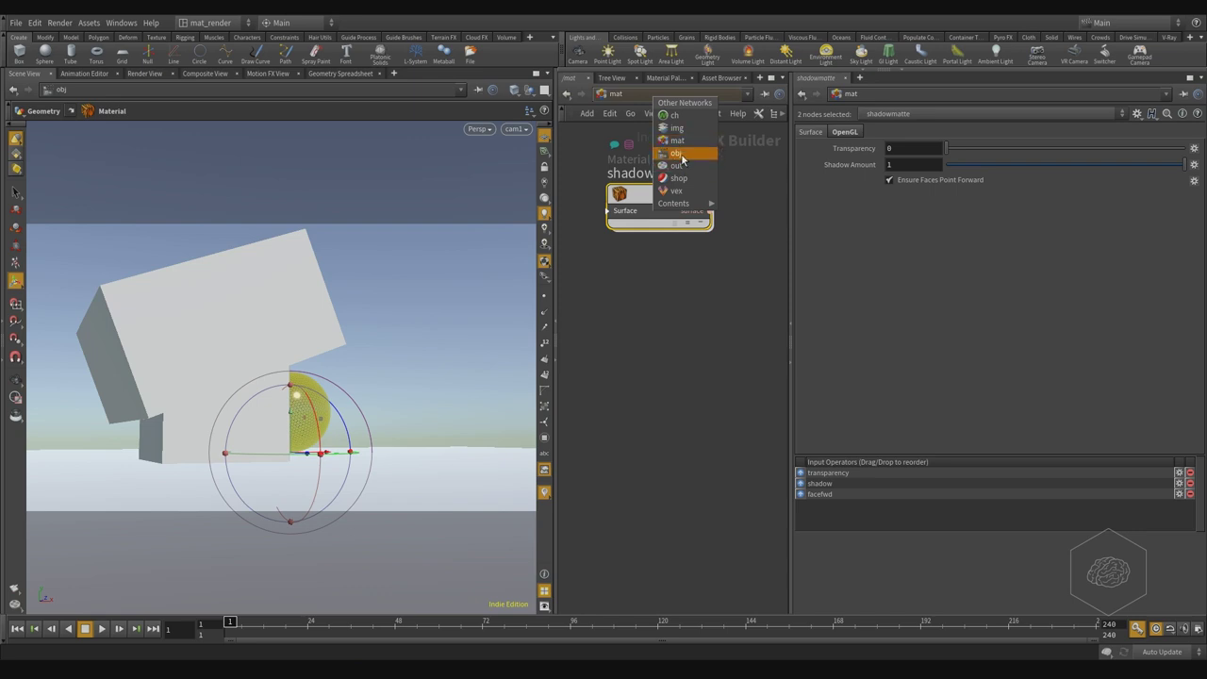
{"action": "left_click", "coordinate": [677, 153]}
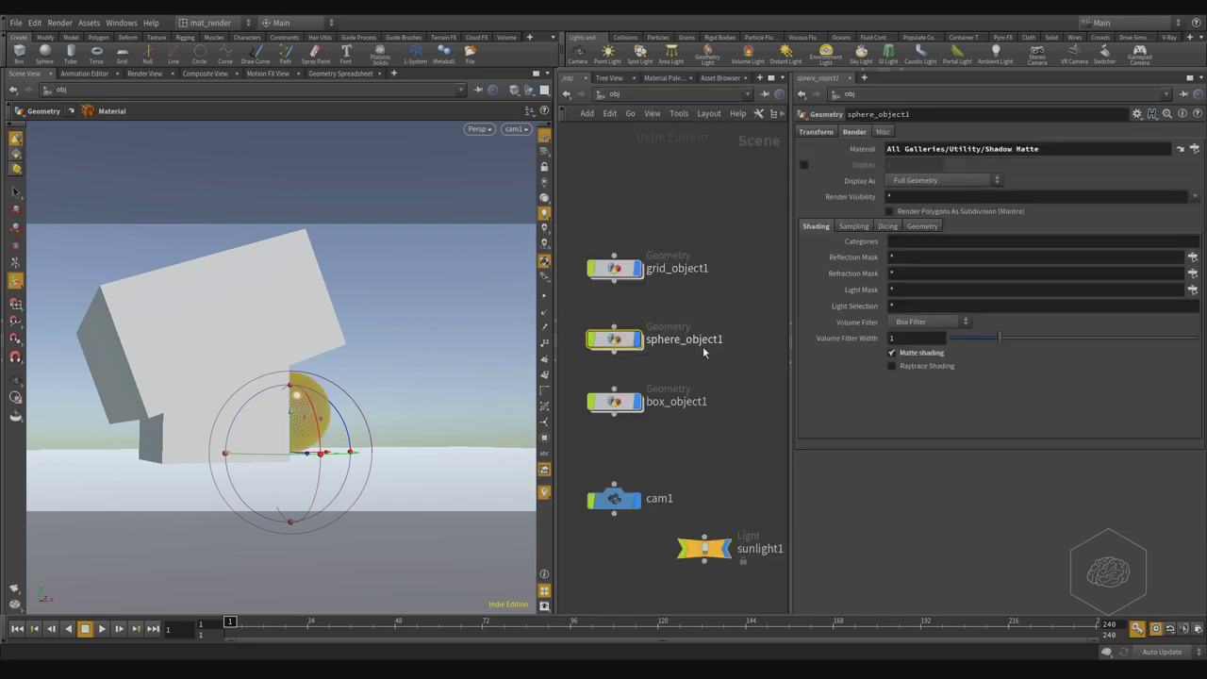
{"action": "left_click", "coordinate": [675, 399]}
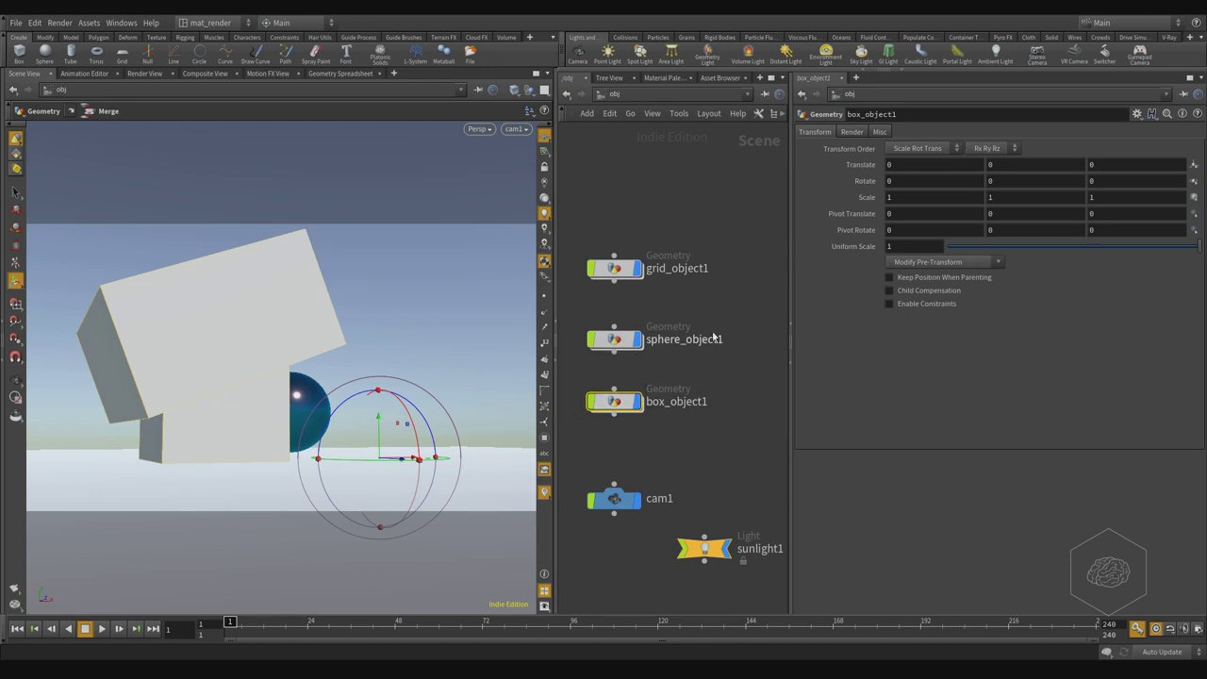
{"action": "left_click", "coordinate": [681, 340]}
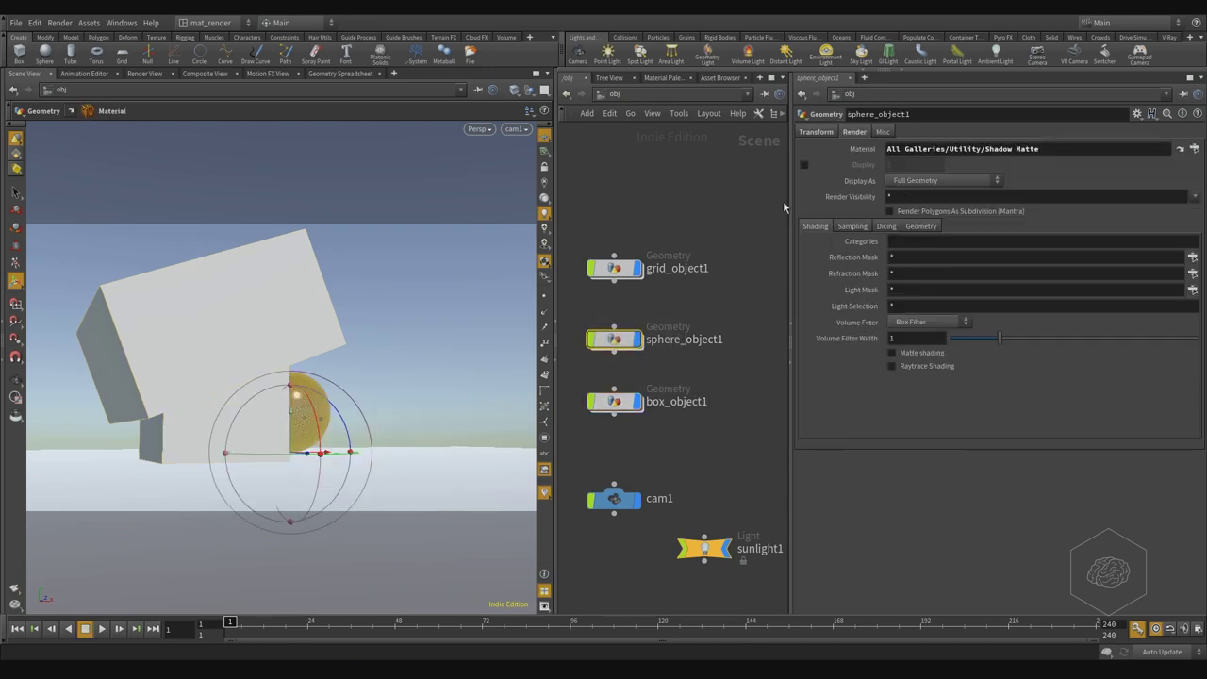
- Assign the /mat/mysphere material to sphere_object1 in place of the Shadow Matte gallery entry
{"action": "left_click", "coordinate": [1180, 148]}
{"action": "left_click", "coordinate": [1096, 76]}
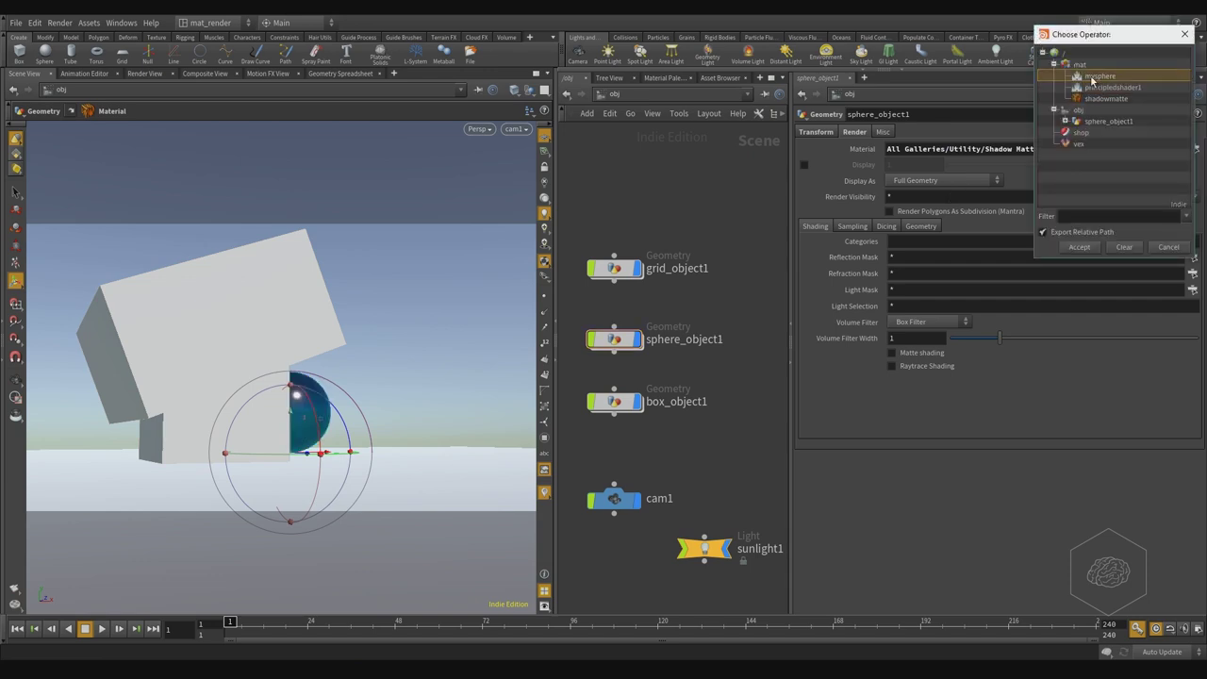
{"action": "left_click", "coordinate": [1079, 247]}
- Assign the /mat/shadowmatte material to box_object1 and enable its Matte shading
{"action": "left_click", "coordinate": [702, 396]}
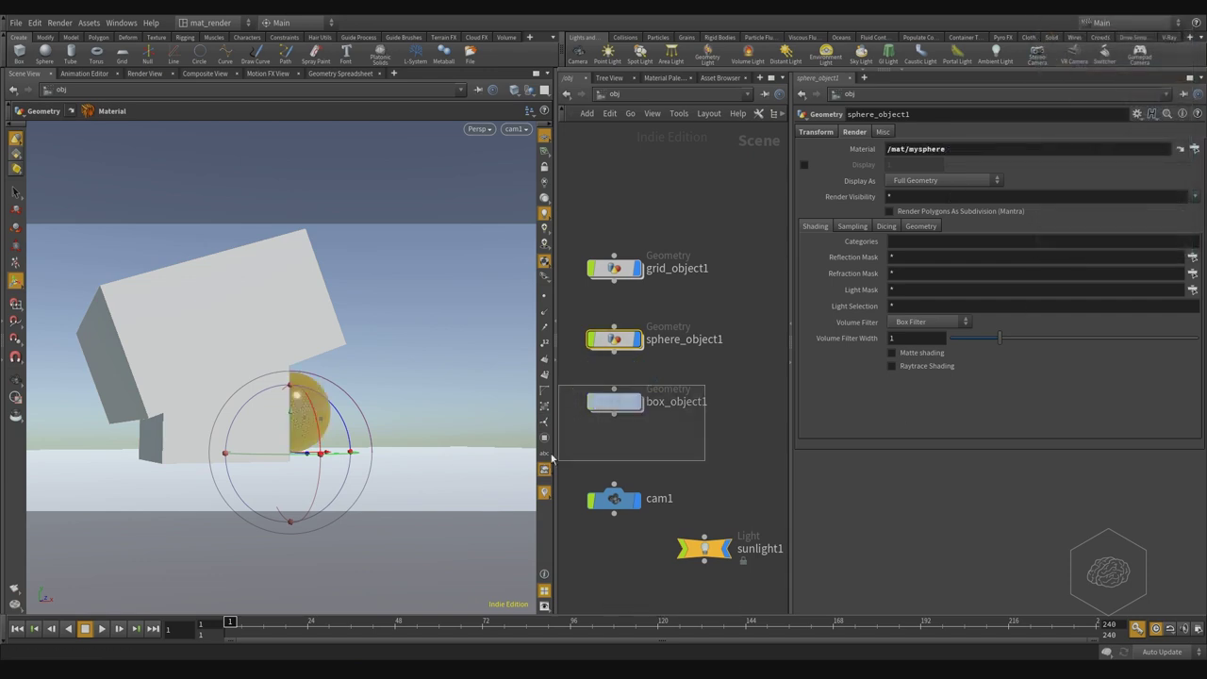
{"action": "left_click", "coordinate": [853, 132]}
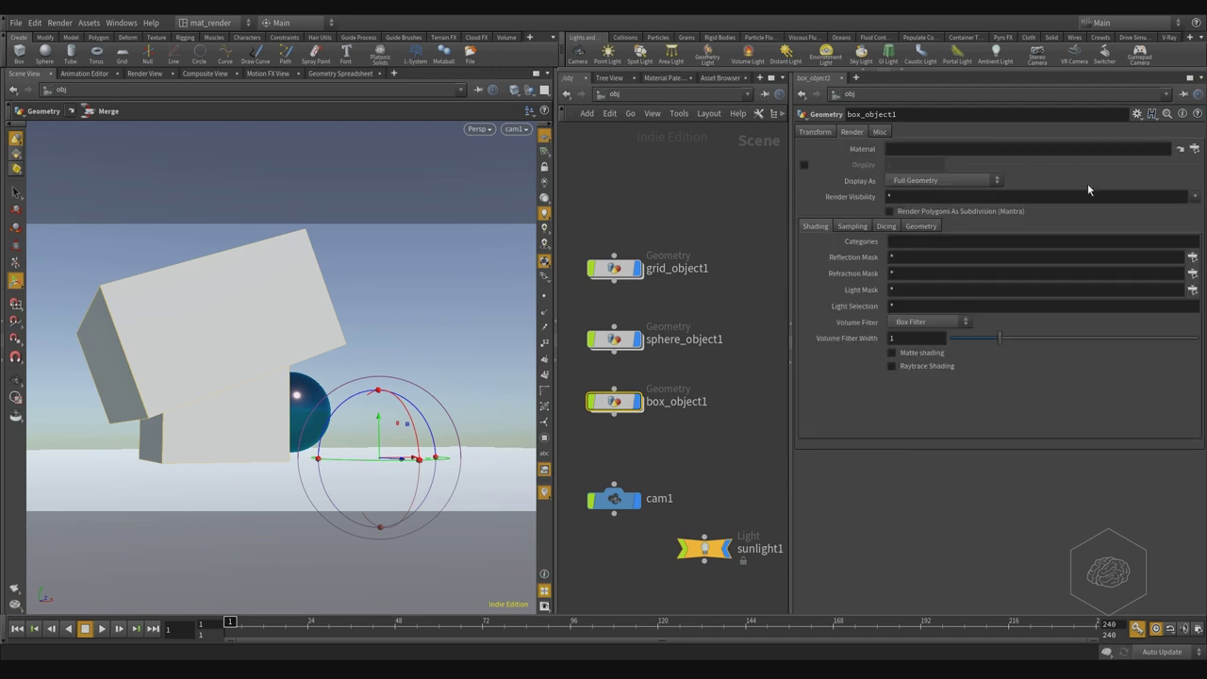
{"action": "left_click", "coordinate": [1194, 148]}
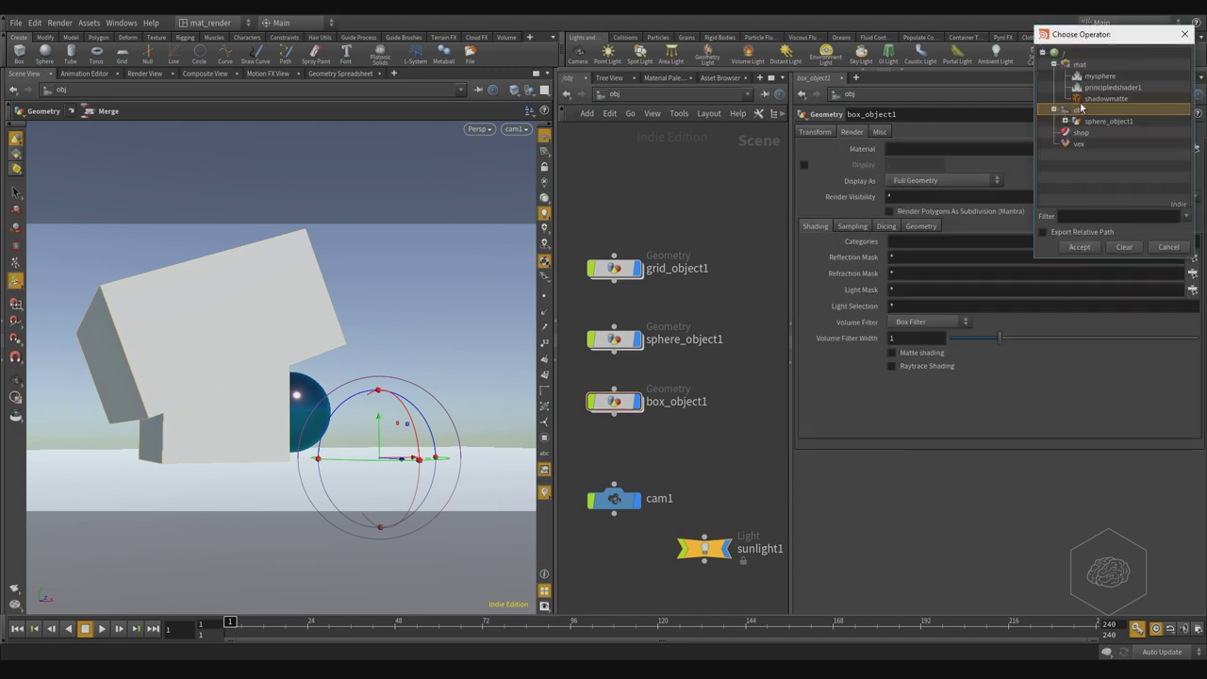
{"action": "left_click", "coordinate": [1106, 98]}
{"action": "left_click", "coordinate": [1079, 246]}
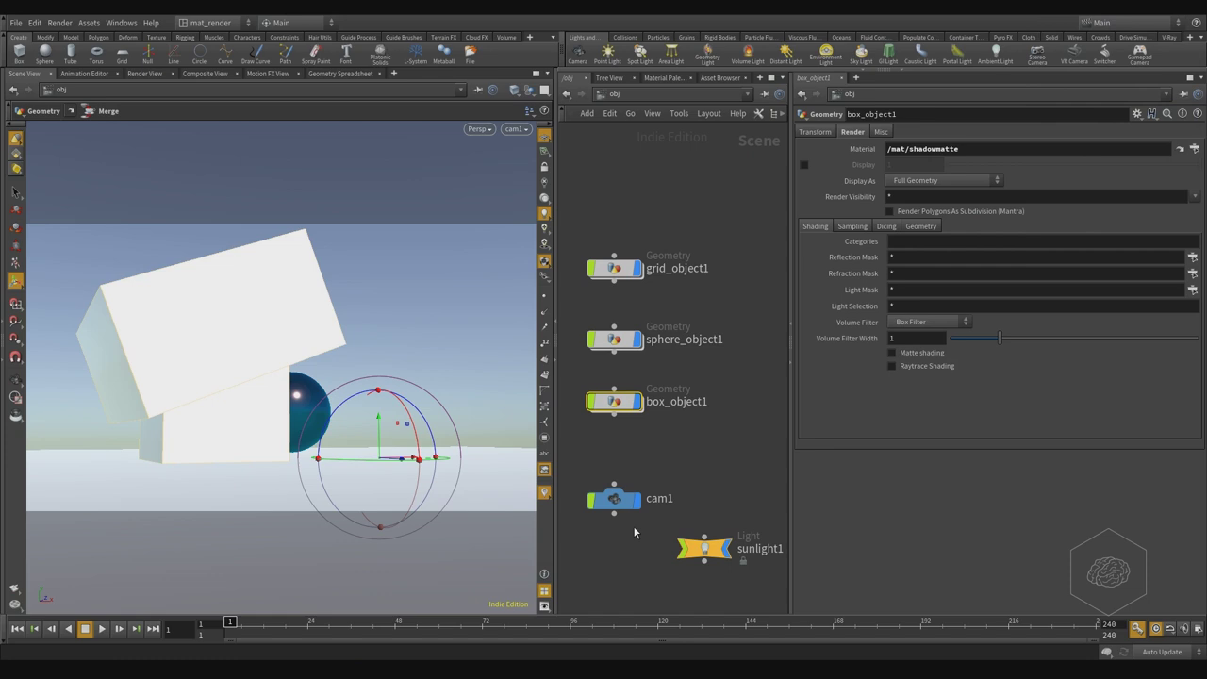
{"action": "left_click", "coordinate": [933, 352]}
- Check the sphere and grid objects' render settings, then color the box_object1 node red and move it closer to cam1
{"action": "left_click", "coordinate": [614, 339]}
{"action": "left_click", "coordinate": [614, 268]}
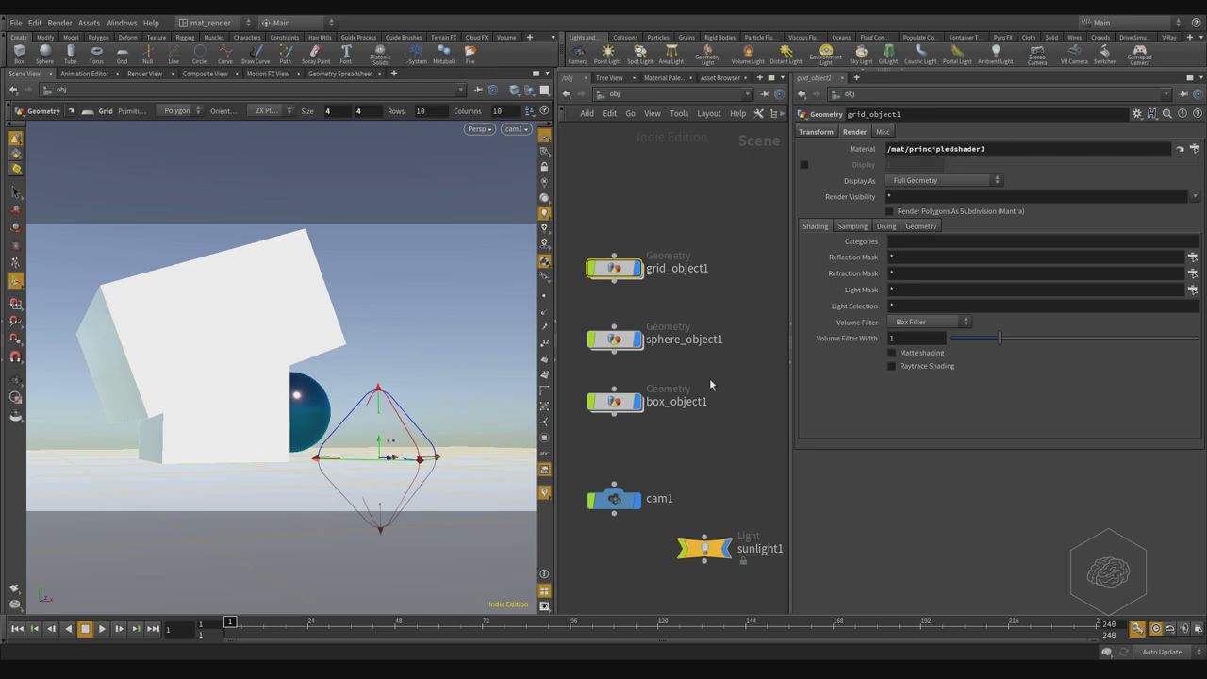
{"action": "left_click", "coordinate": [614, 401]}
{"action": "key", "text": "c"}
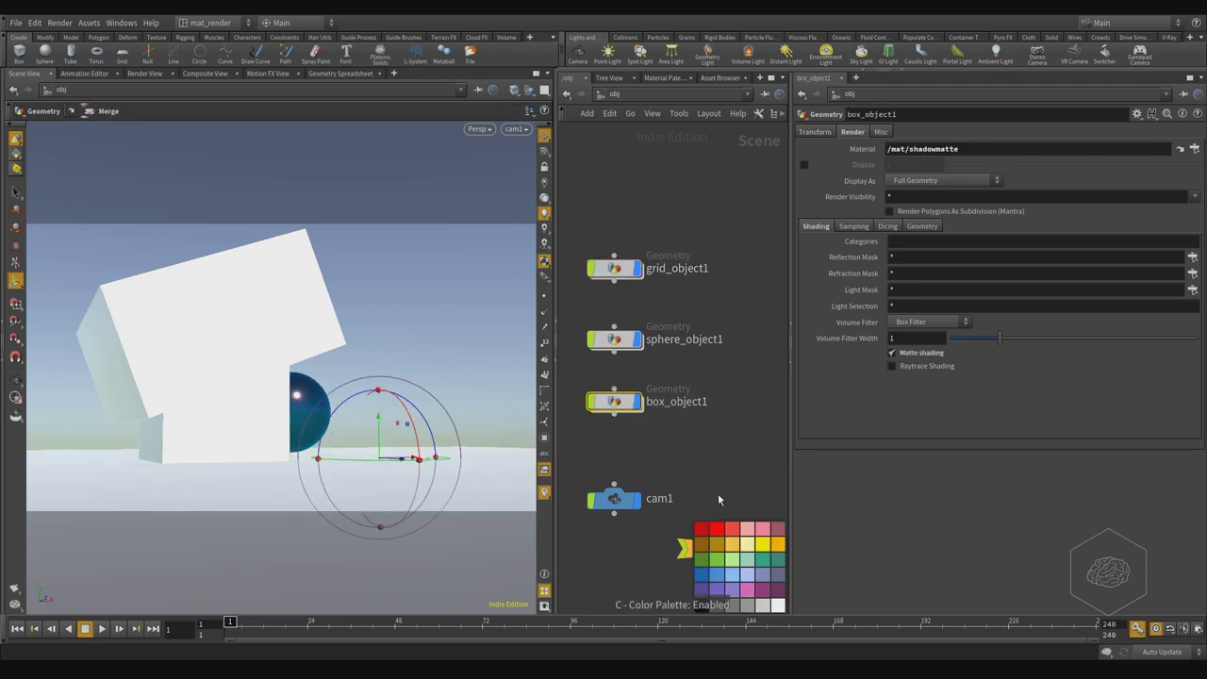
{"action": "left_click", "coordinate": [716, 529]}
{"action": "key", "text": "c"}
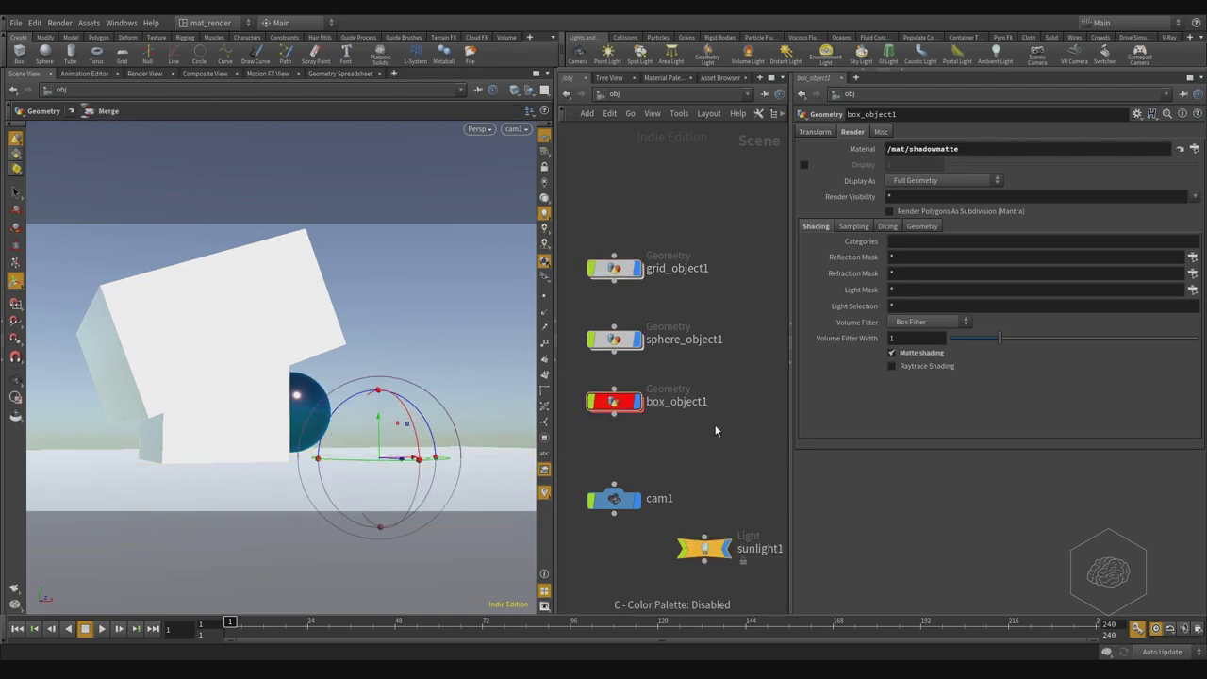
{"action": "left_click_drag", "start_coordinate": [617, 400], "coordinate": [615, 432]}
- Go to the out network, render mantra1 to MPlay, and minimize the render window after viewing the result
{"action": "left_click", "coordinate": [686, 95]}
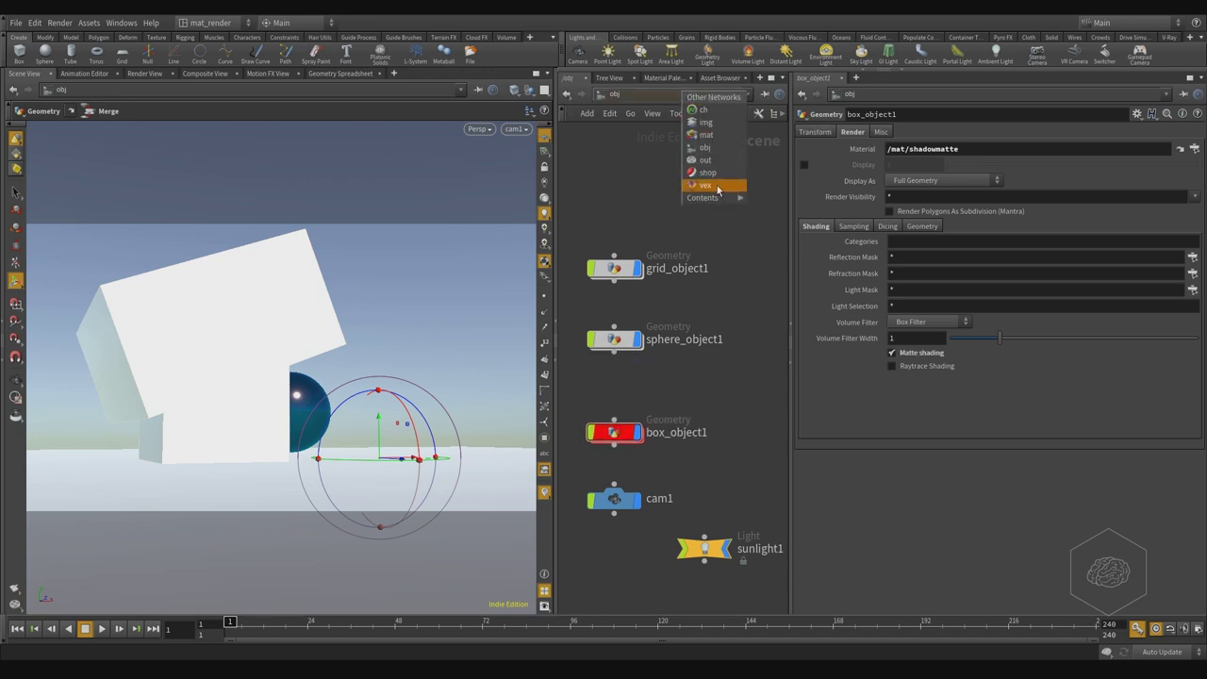
{"action": "left_click", "coordinate": [714, 159]}
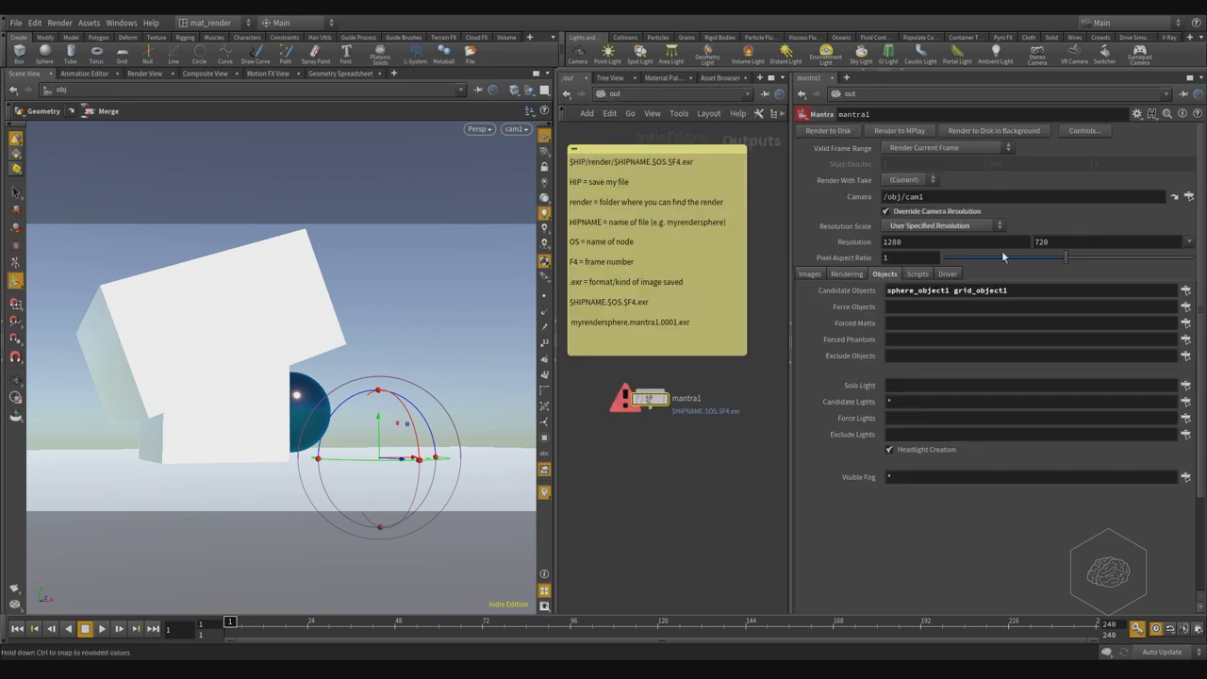
{"action": "left_click", "coordinate": [914, 133]}
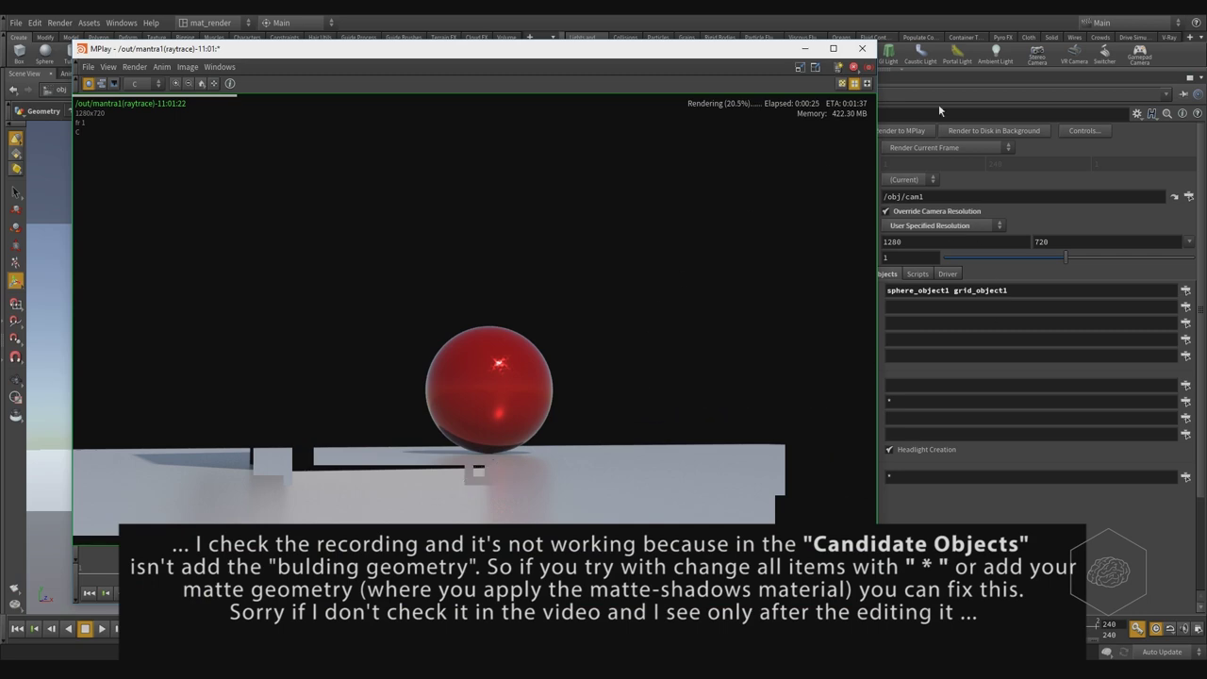
{"action": "left_click", "coordinate": [804, 49]}
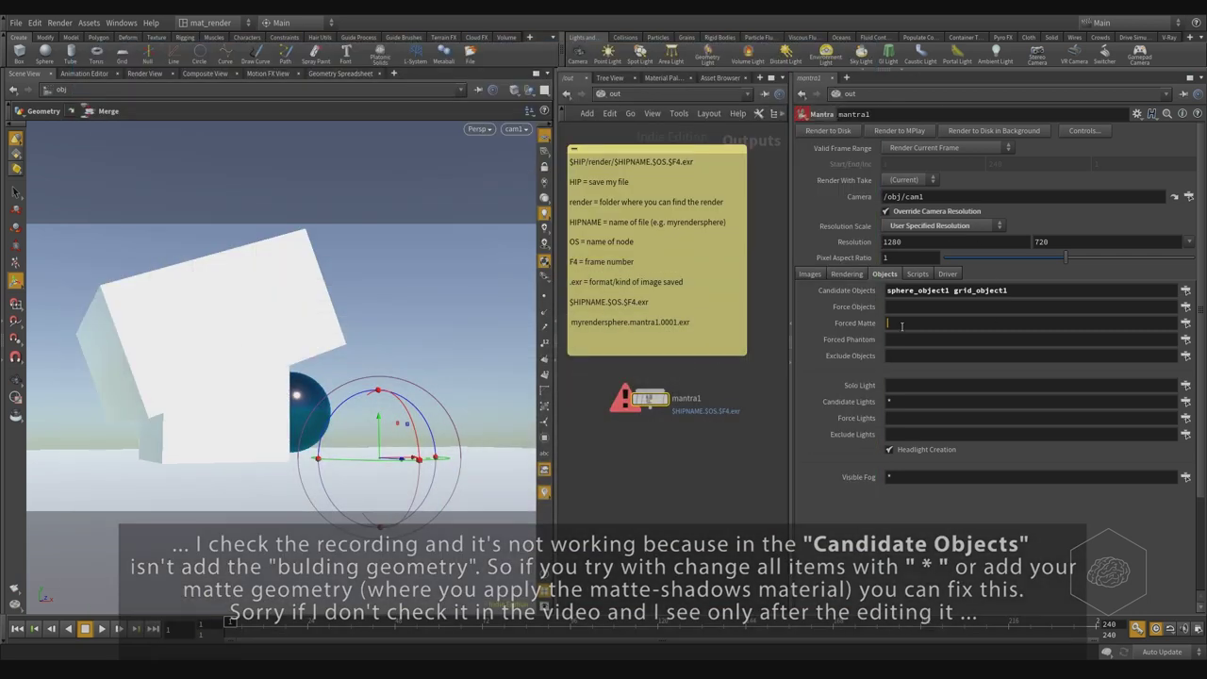
- Open the operator chooser for mantra1's Candidate Objects and pick box_object1 as the pattern
{"action": "left_click", "coordinate": [1185, 290]}
{"action": "left_click", "coordinate": [1016, 146]}
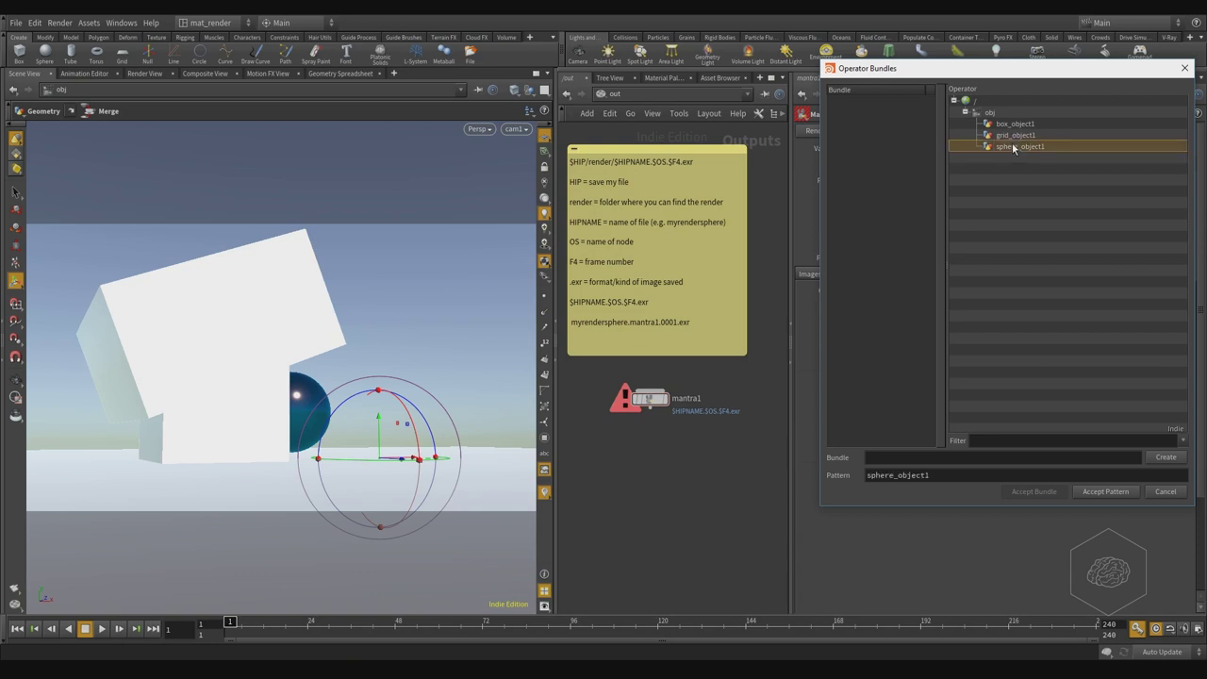
{"action": "left_click", "coordinate": [1017, 135]}
{"action": "left_click", "coordinate": [1016, 123]}
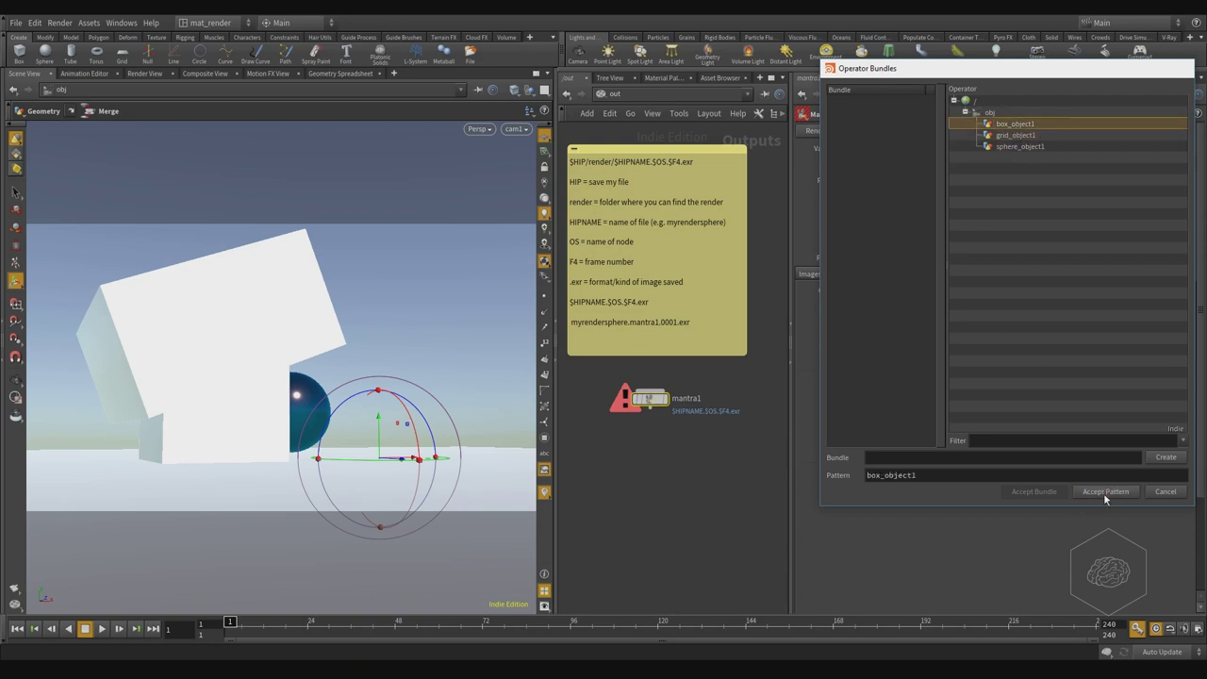